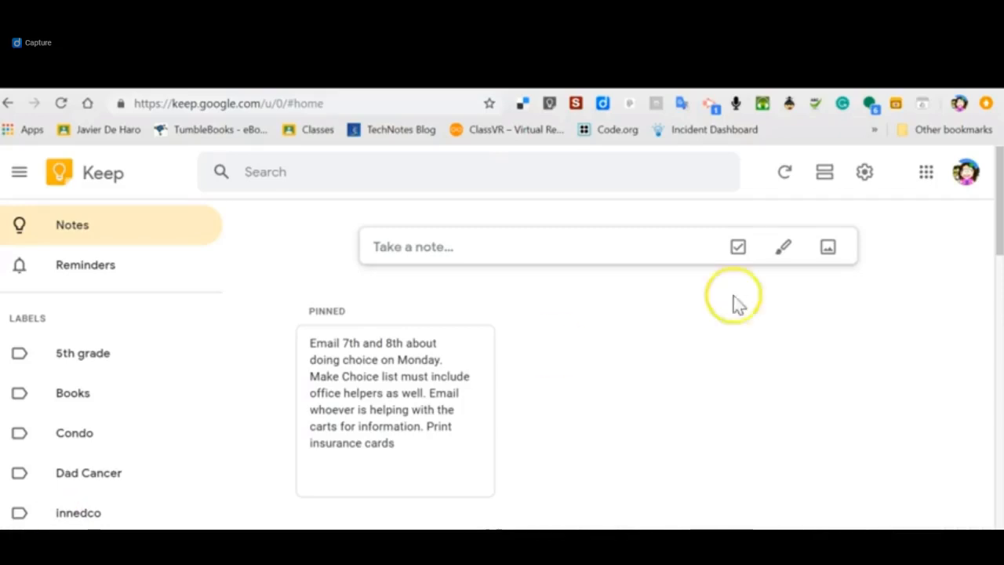
# Look through the list of Google apps to locate Keep.
pyautogui.click(927, 176)
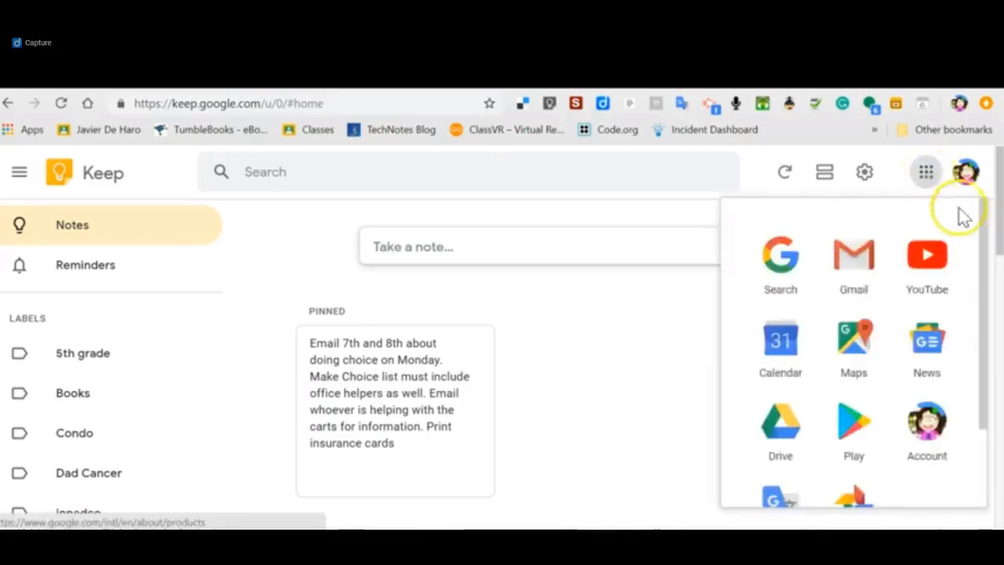
pyautogui.moveTo(986, 228); pyautogui.dragTo(986, 353)
pyautogui.click(863, 492)
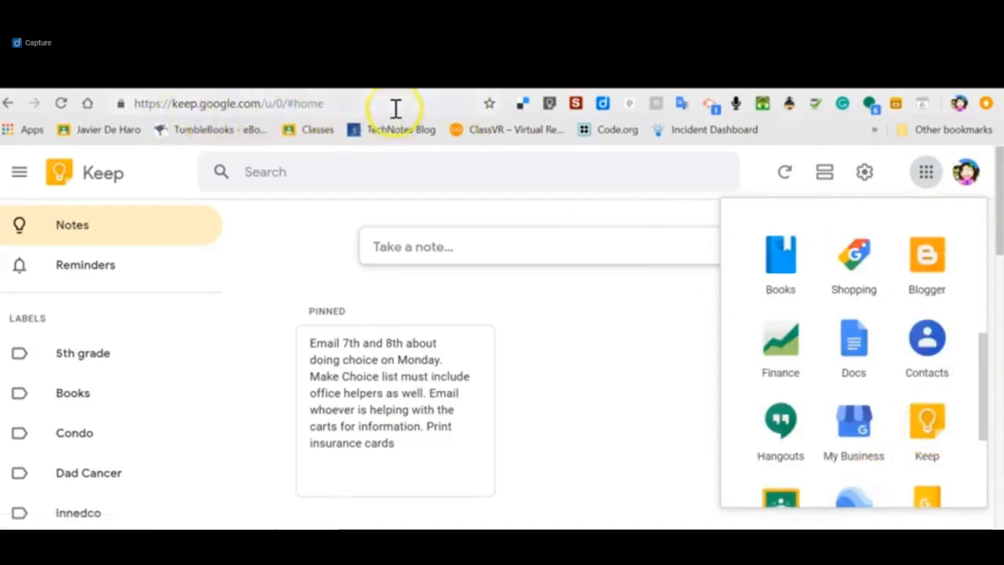
# Examine the full set of note types available for filtering a search, and return to the notes overview.
pyautogui.click(533, 178)
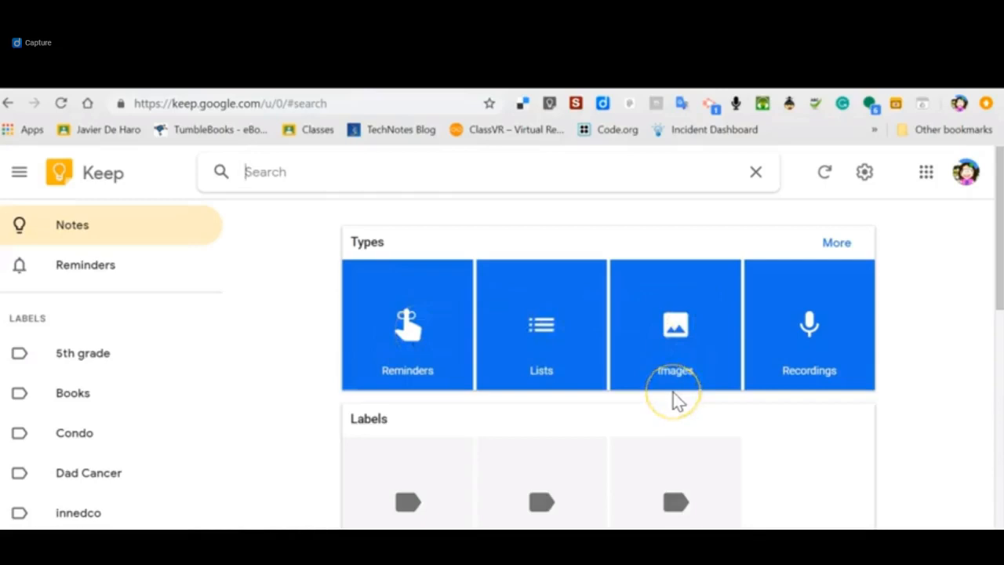
pyautogui.click(823, 172)
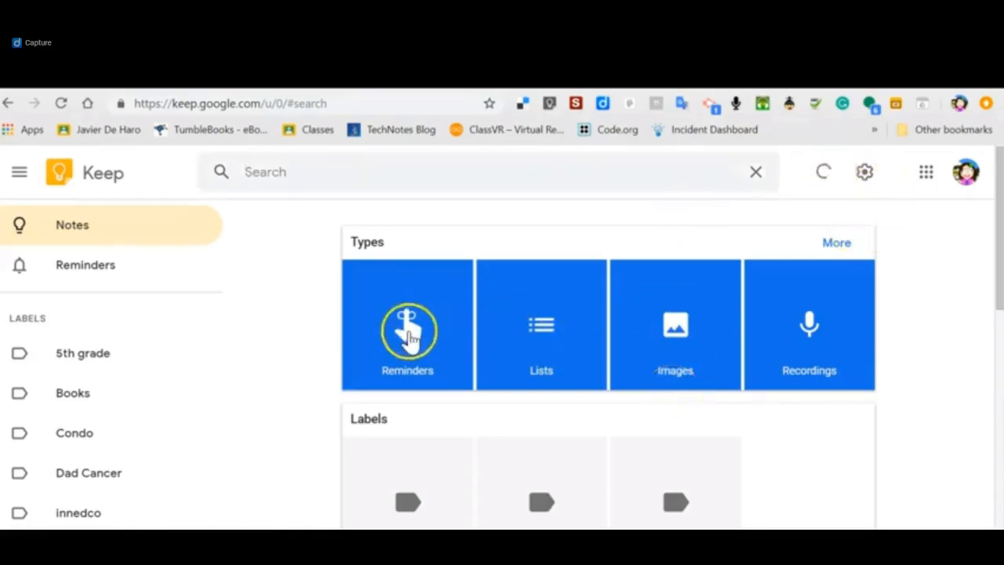
pyautogui.click(836, 239)
pyautogui.scroll(-1, 577, 420)
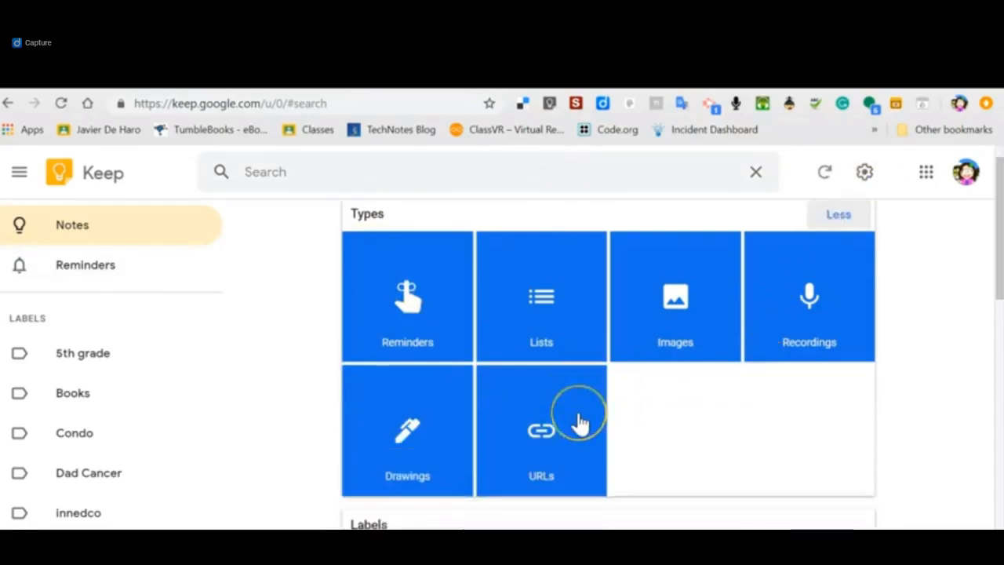
pyautogui.scroll(-2, 579, 422)
pyautogui.scroll(3, 579, 422)
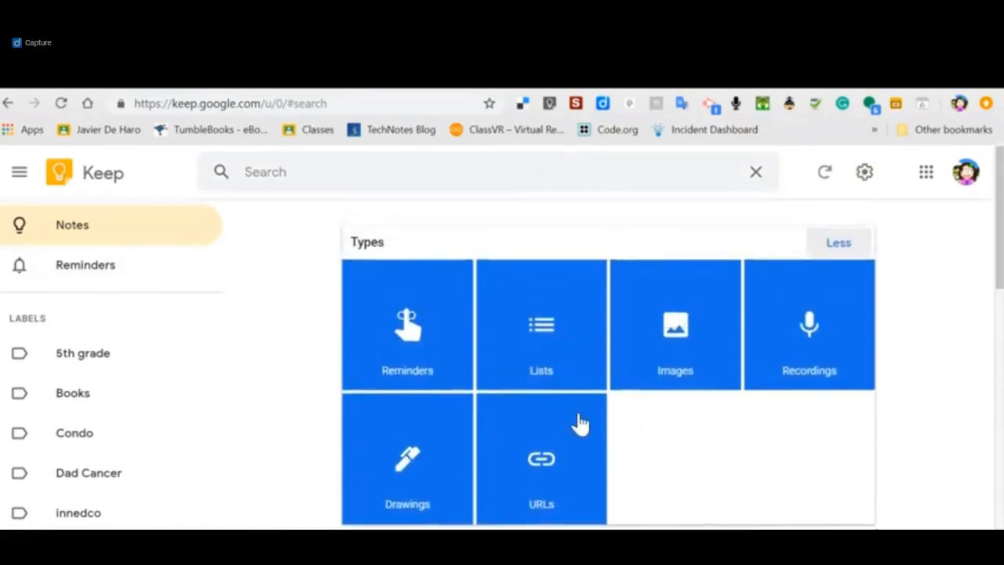
pyautogui.click(76, 227)
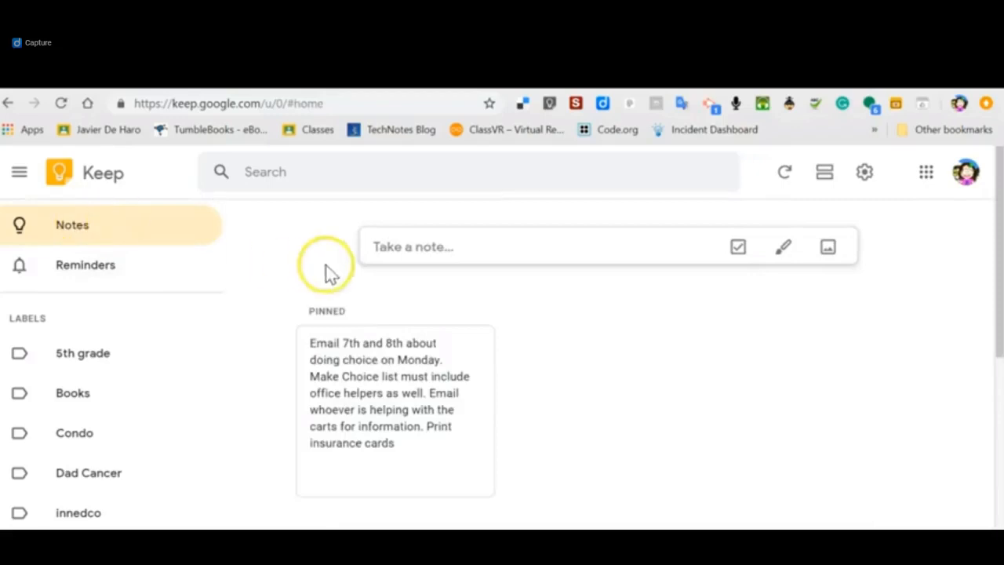
# Create a new note with the text "Pick up dog food".
pyautogui.click(410, 243)
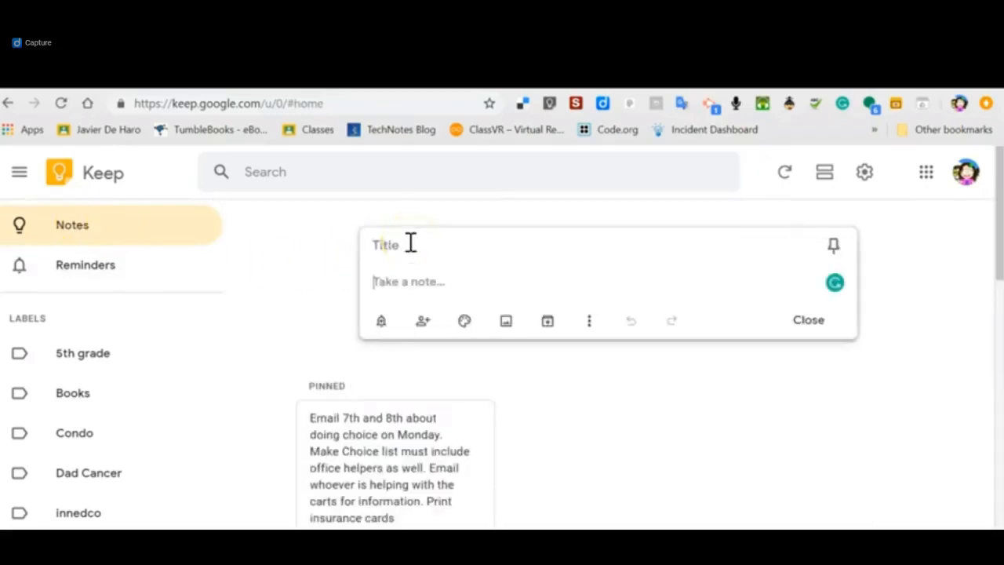
pyautogui.write('Pick up do')
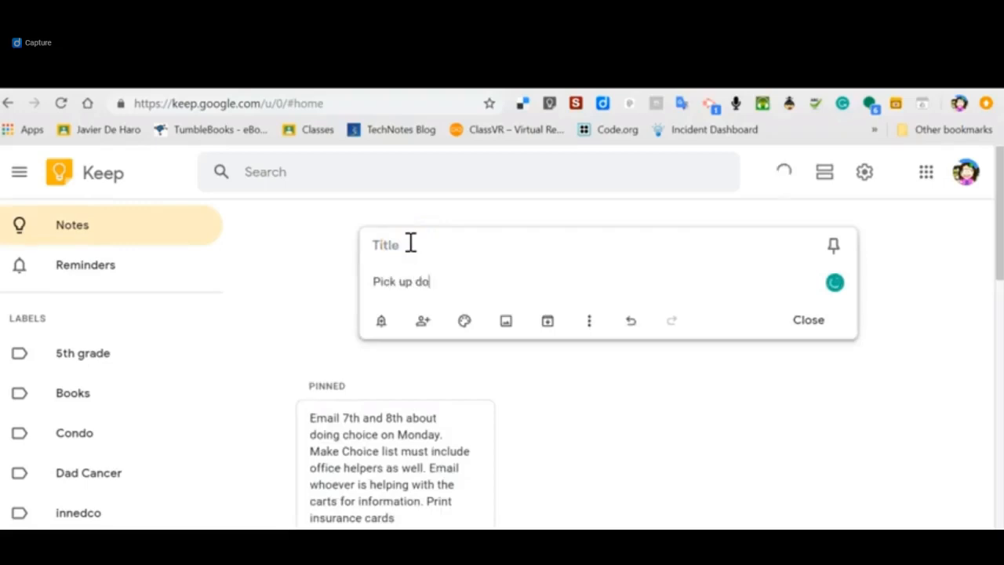
pyautogui.write('g food')
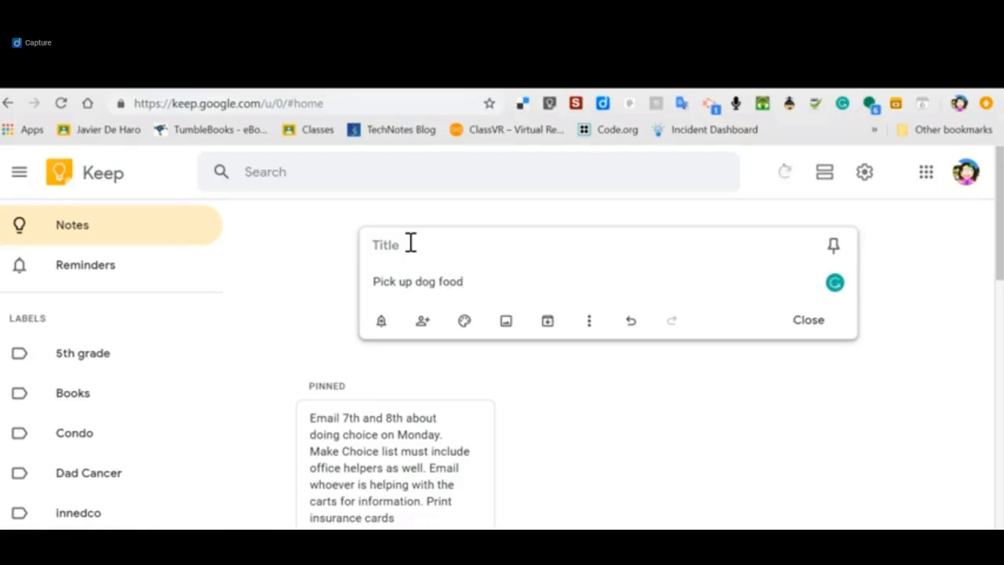
# Examine the time and place reminder options for the dog food note, and close the note.
pyautogui.click(381, 322)
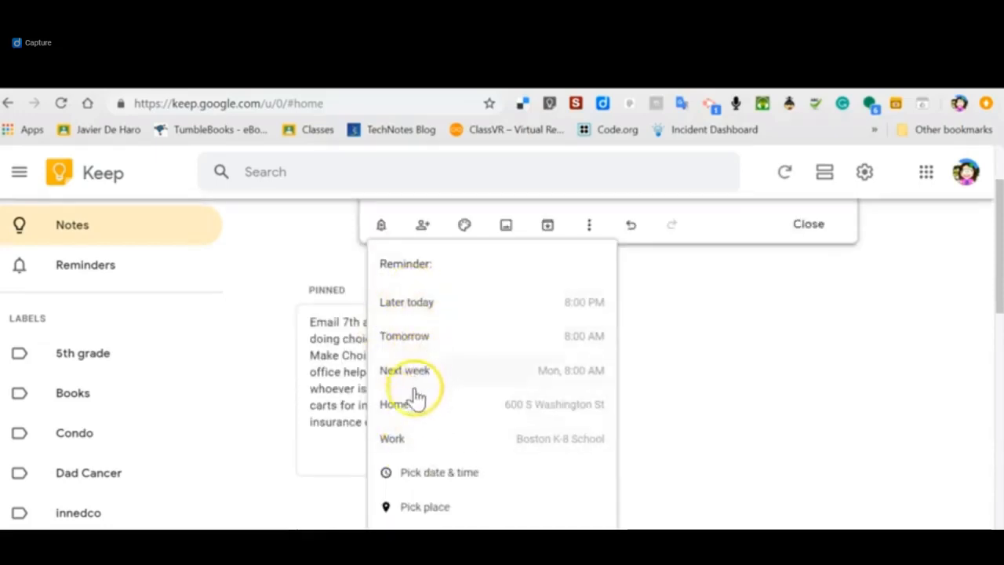
pyautogui.scroll(-1, 437, 475)
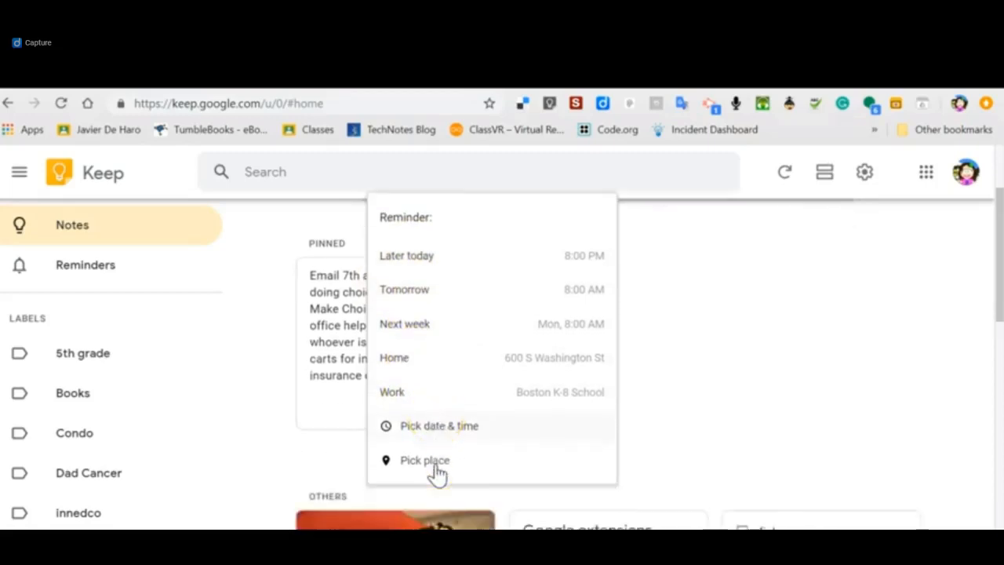
pyautogui.scroll(2, 775, 377)
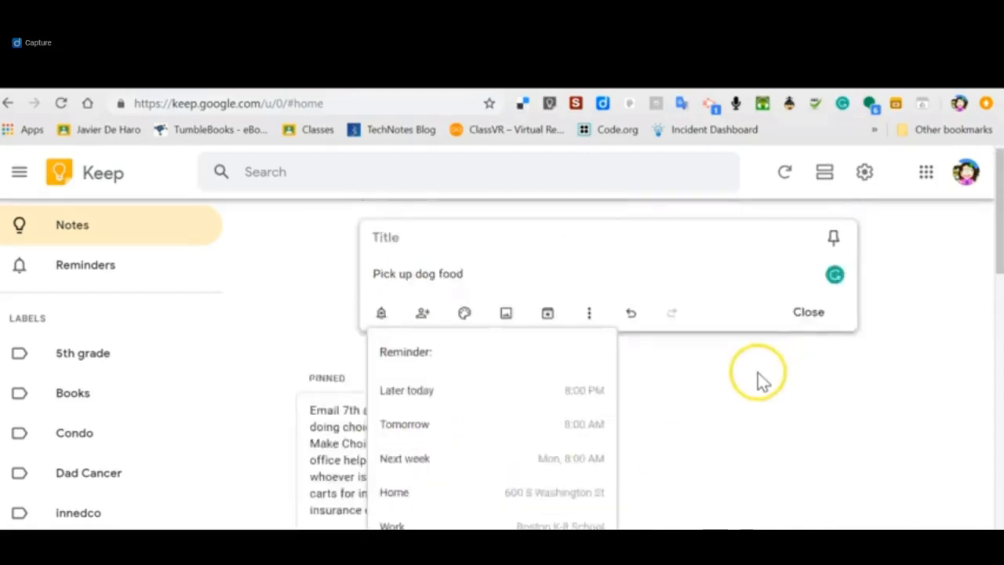
pyautogui.click(775, 375)
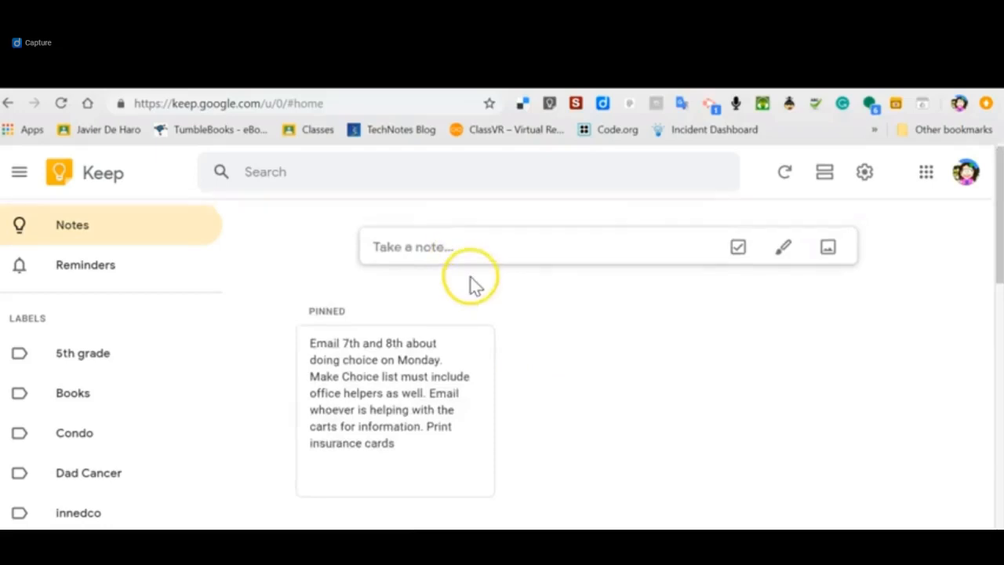
# Start another note with the text "pick up dog food".
pyautogui.click(464, 246)
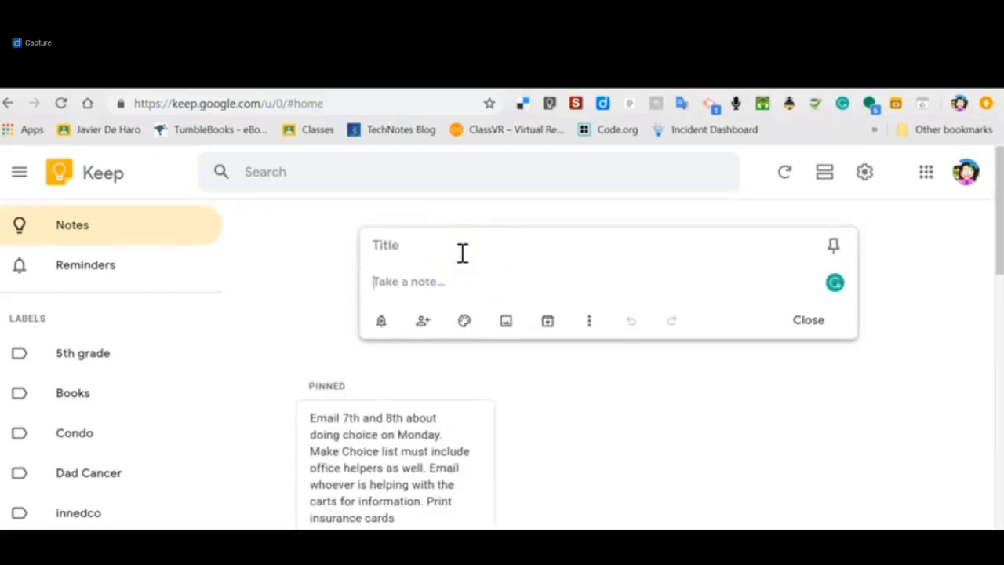
pyautogui.write('pick up dog food')
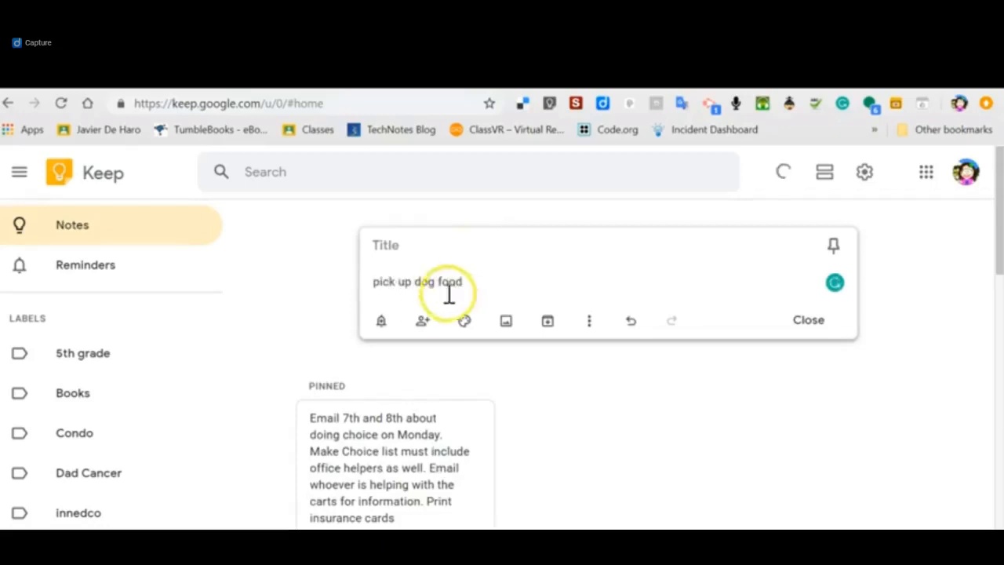
# Share the new dog food note by adding a collaborator's e-mail address and saving it.
pyautogui.click(423, 320)
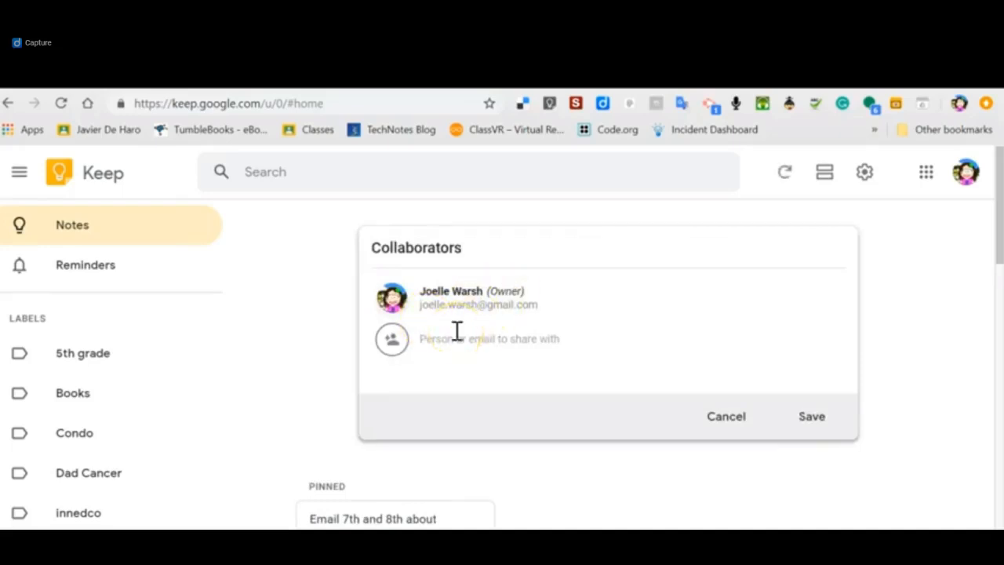
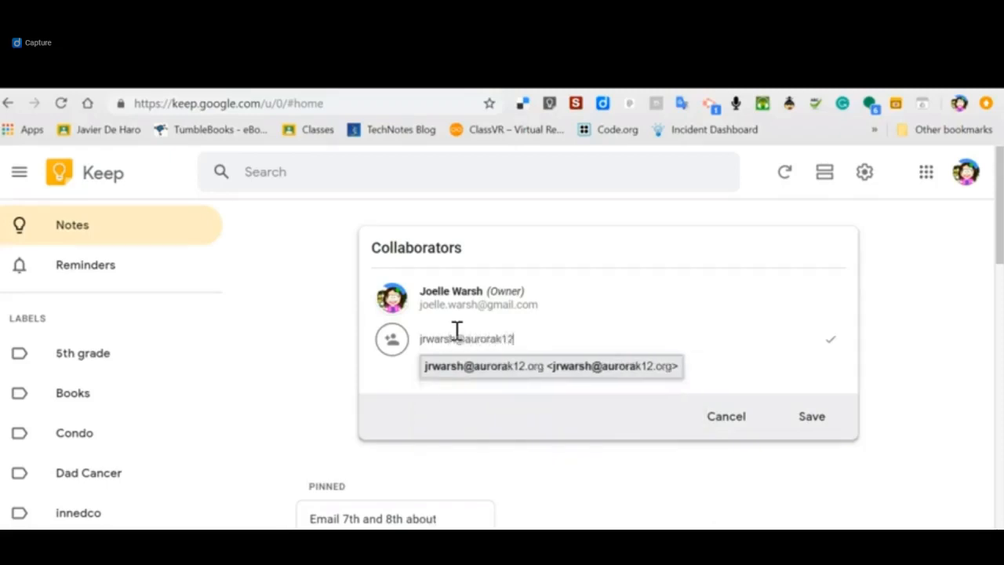
pyautogui.click(816, 420)
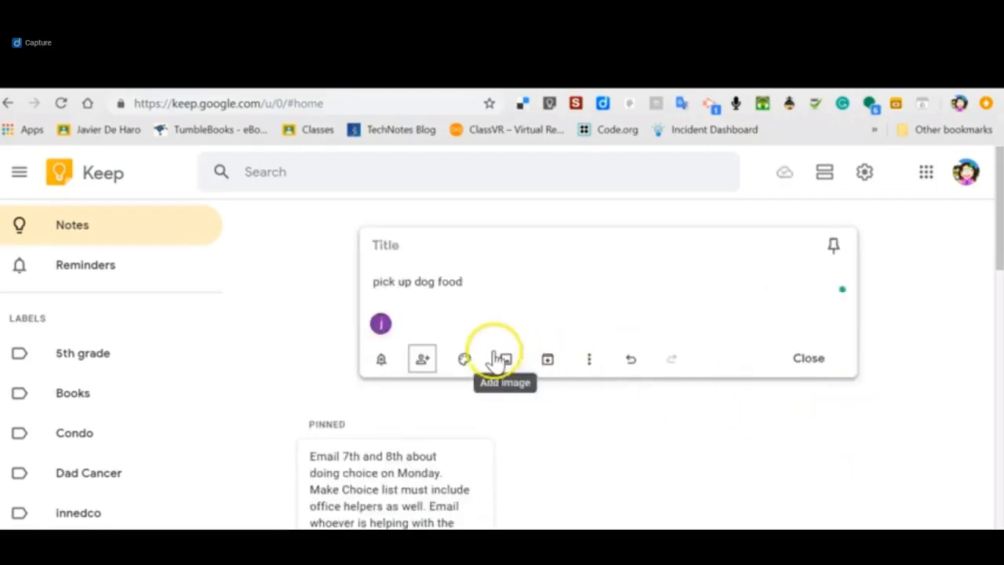
# Change the background color of the dog food note to teal.
pyautogui.moveTo(465, 364)
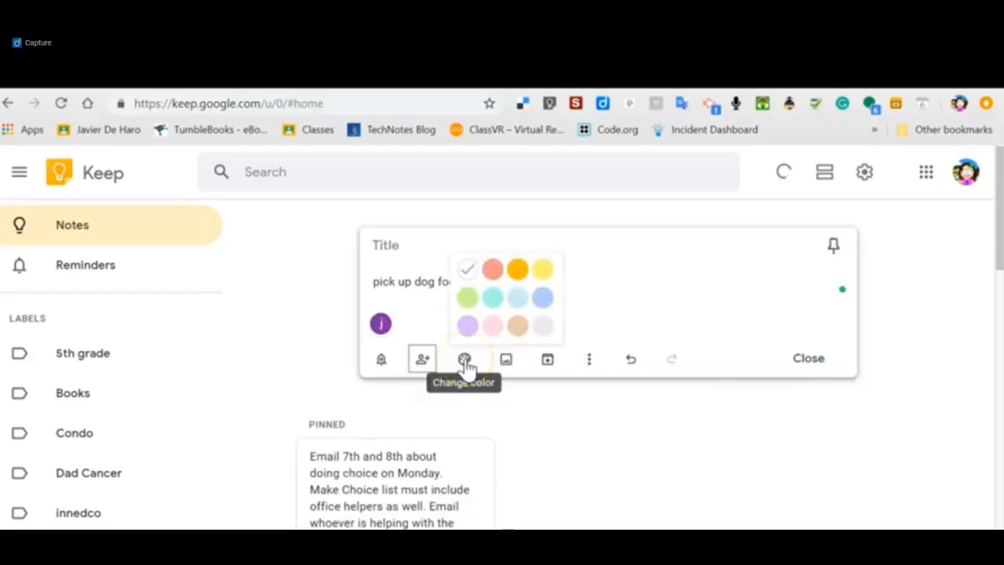
pyautogui.click(529, 311)
pyautogui.click(465, 363)
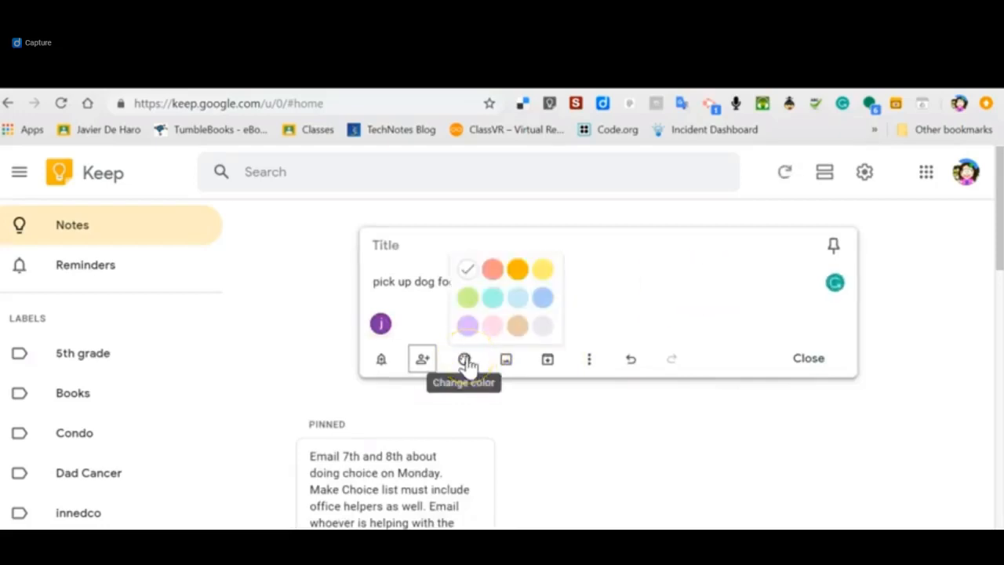
pyautogui.click(490, 303)
pyautogui.click(649, 300)
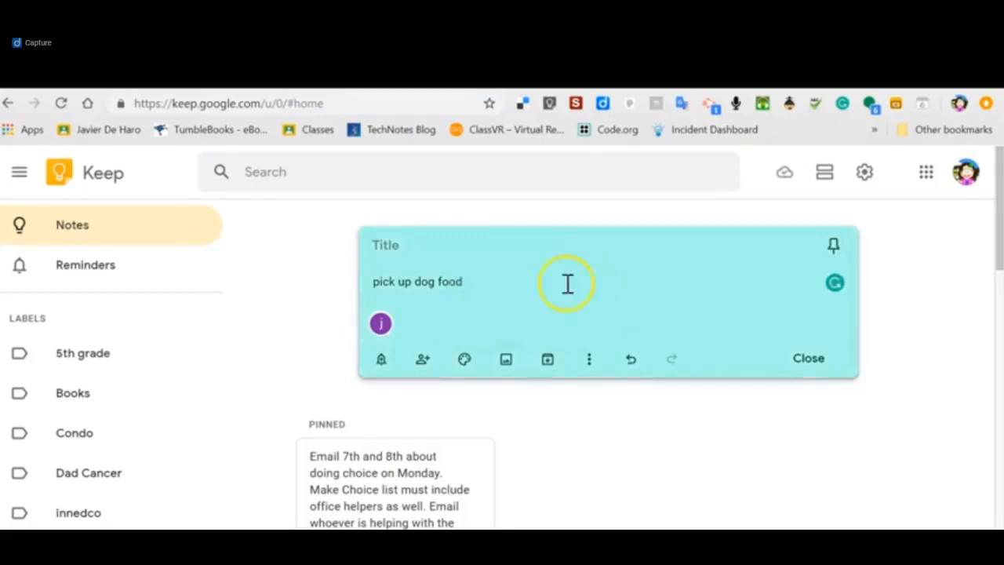
# Add the image "Photo Apr 25, 2 46 08 PM" from the desktop to the teal note.
pyautogui.moveTo(464, 363)
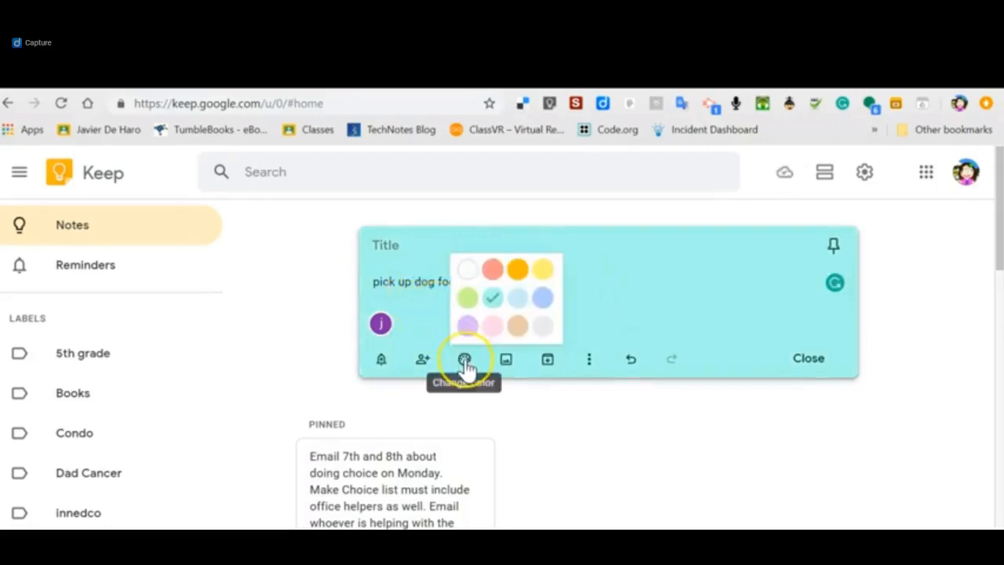
pyautogui.click(507, 368)
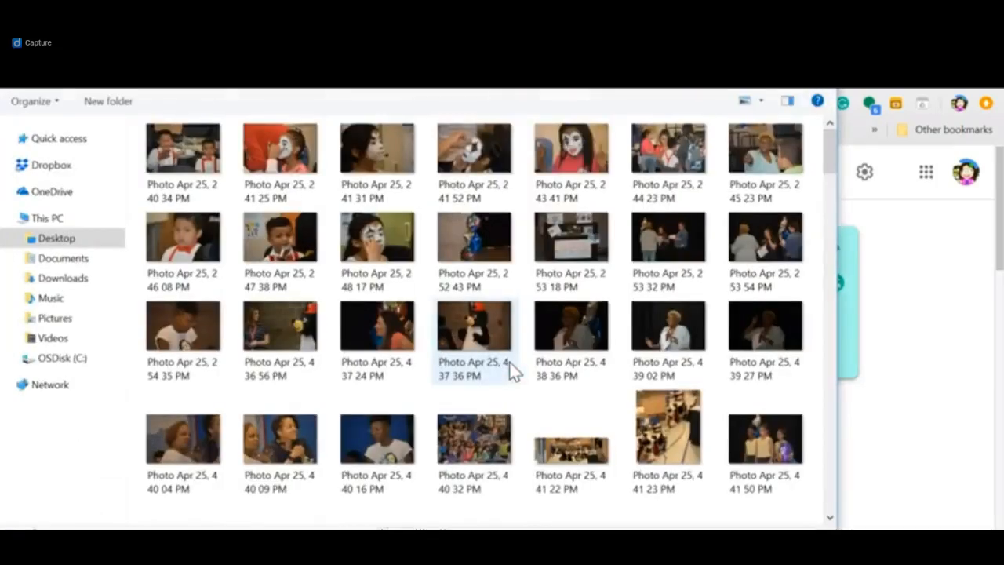
pyautogui.click(179, 248)
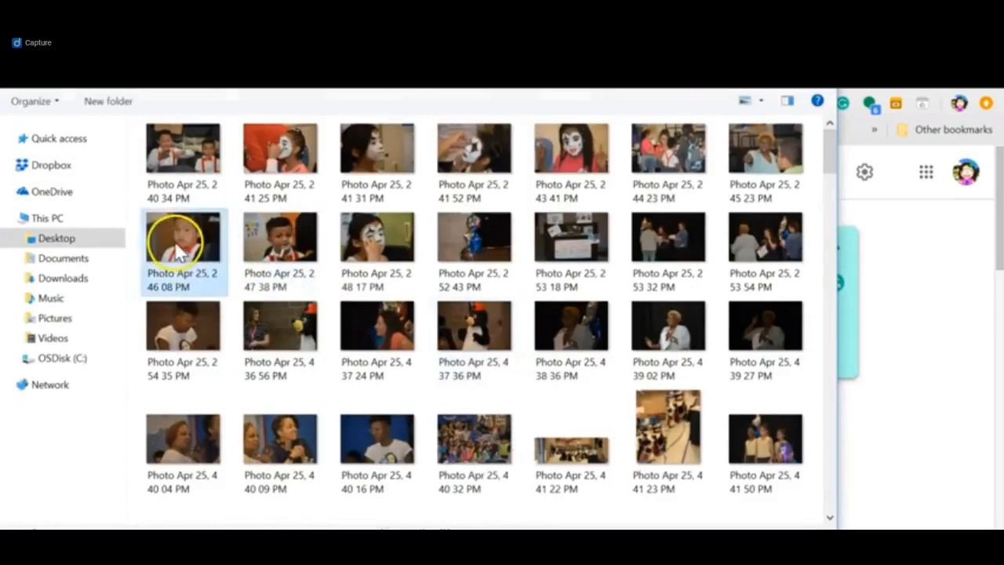
pyautogui.press('Return')
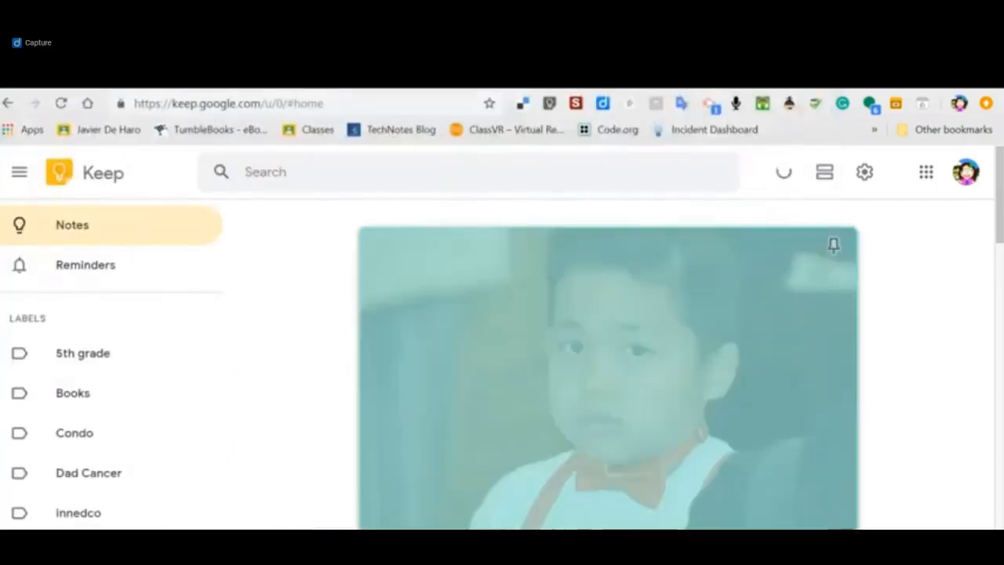
# Close the teal dog food note and reopen it from the unpinned notes.
pyautogui.click(990, 220)
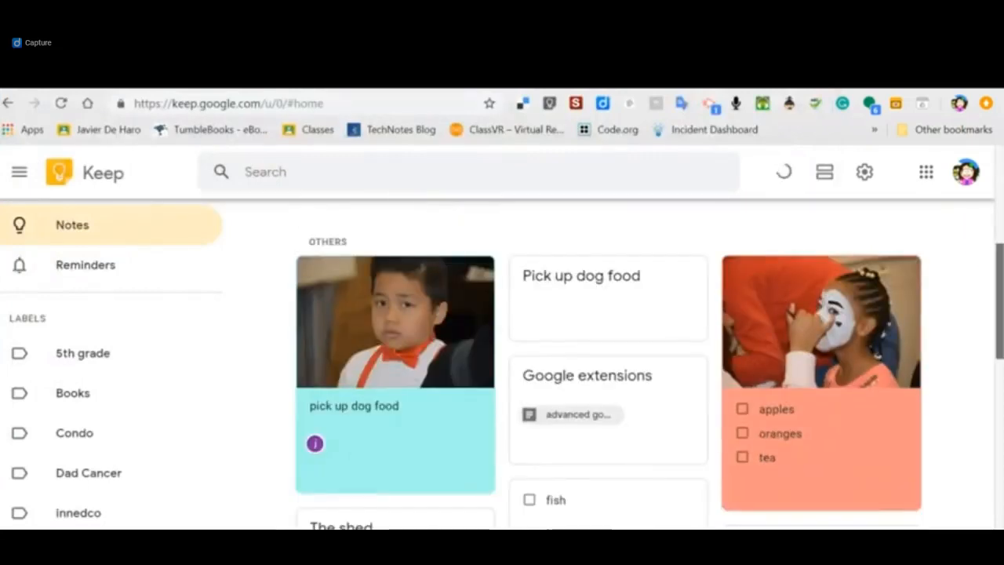
pyautogui.click(413, 430)
pyautogui.click(528, 457)
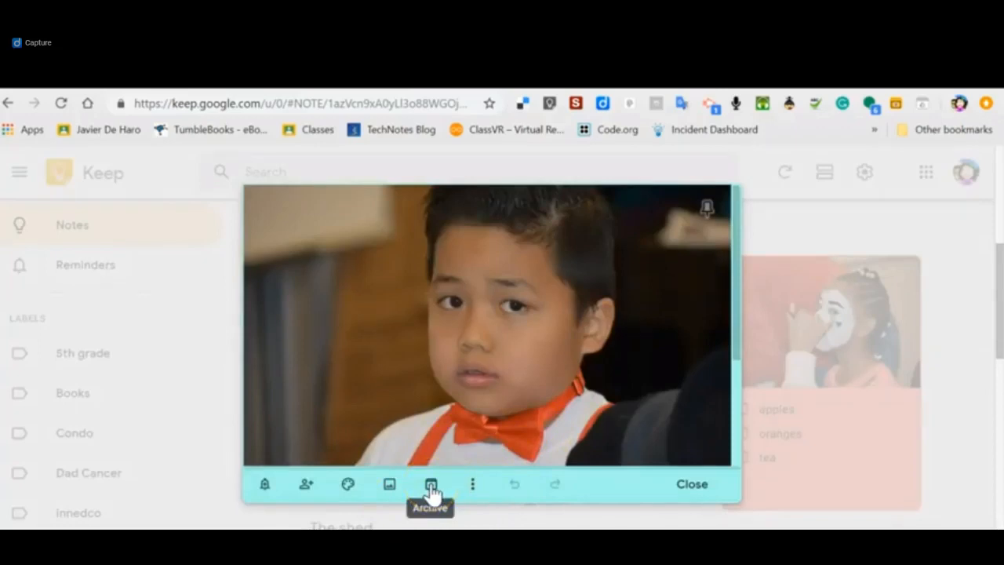
# Create a new label named "dog" and apply it to the teal dog food note.
pyautogui.click(471, 488)
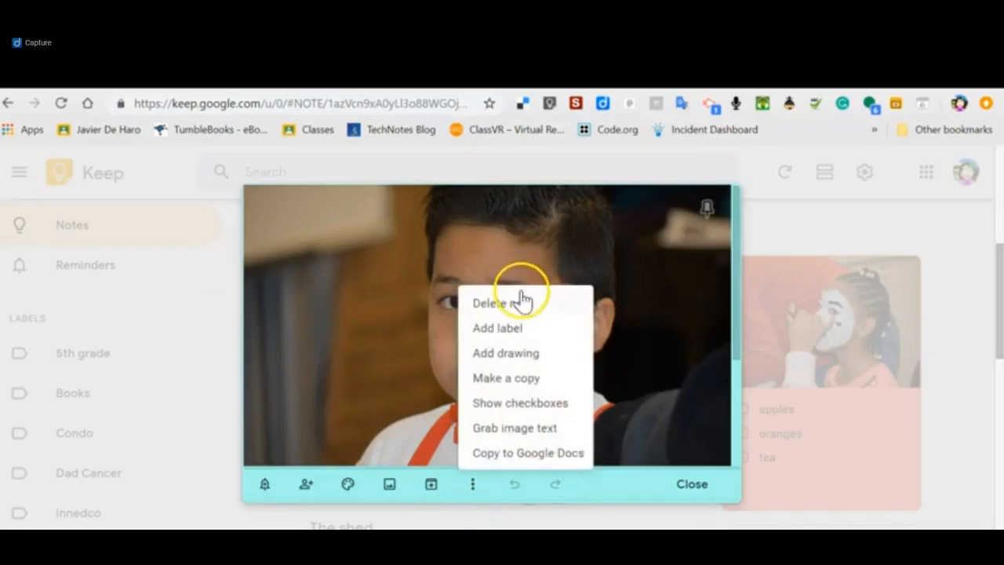
pyautogui.click(521, 331)
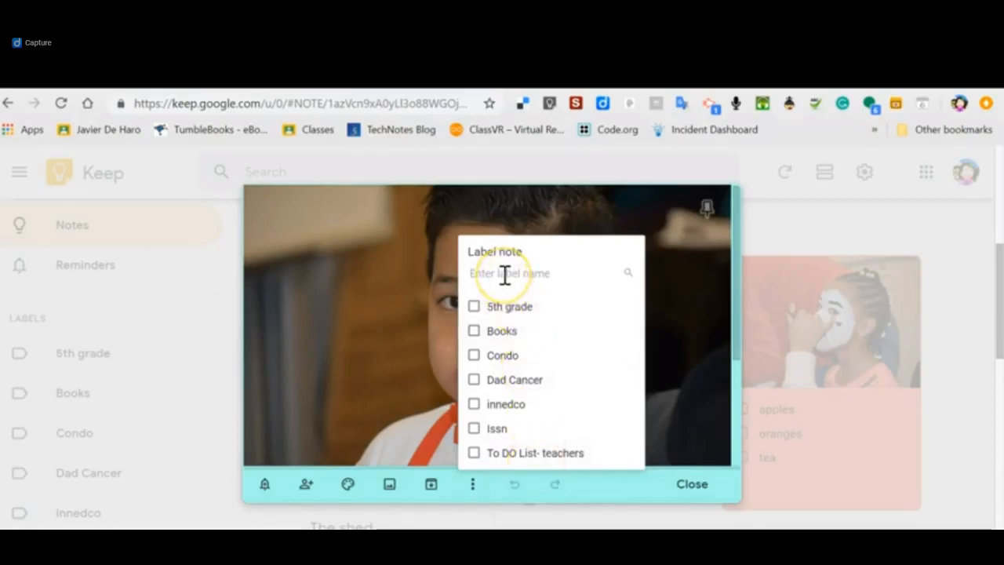
pyautogui.write('dog')
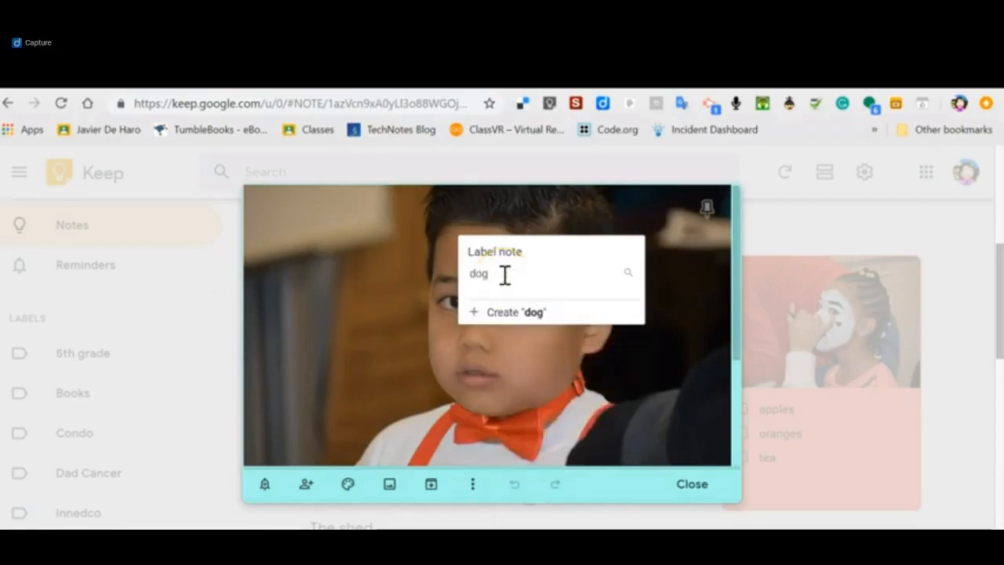
pyautogui.click(511, 313)
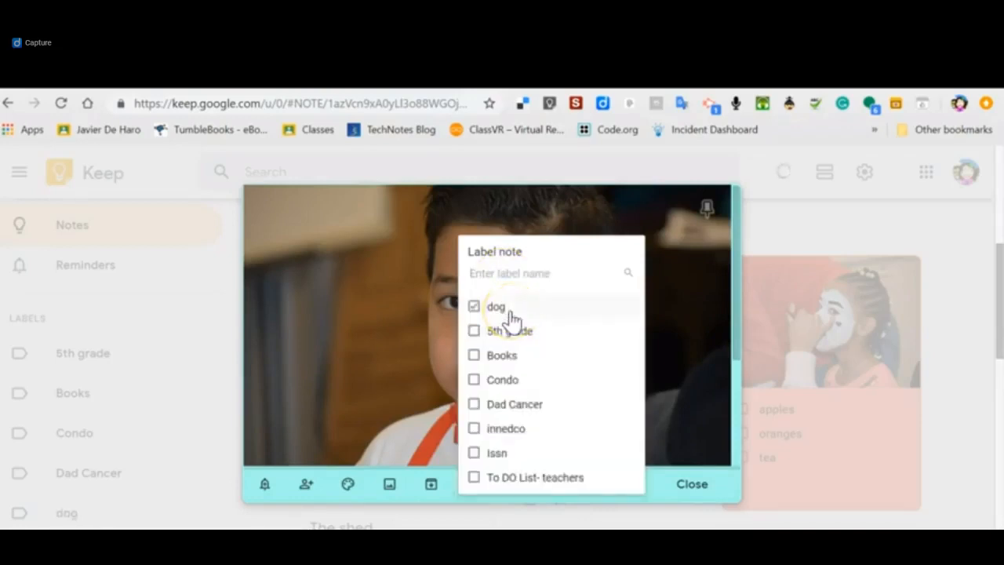
pyautogui.click(475, 308)
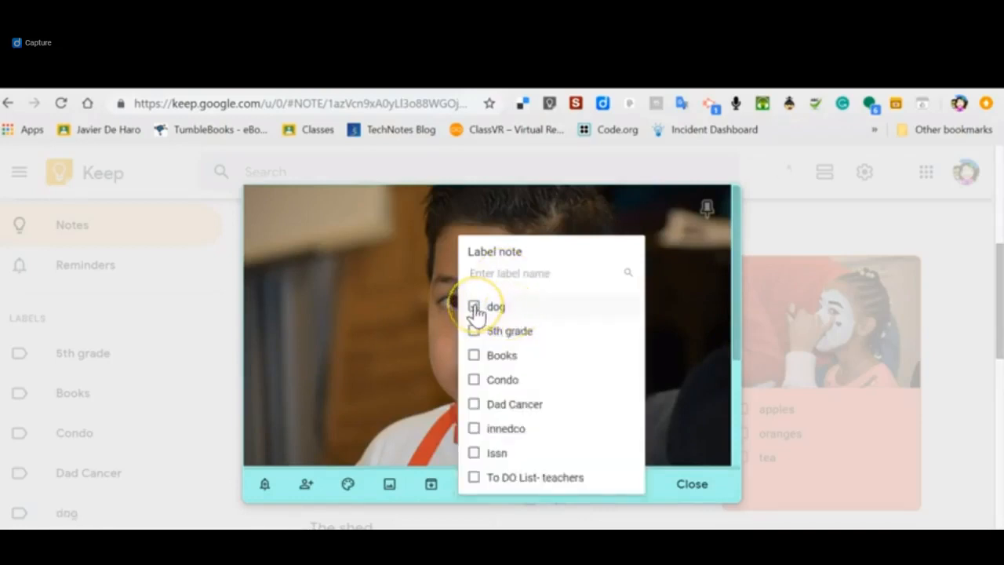
pyautogui.click(681, 405)
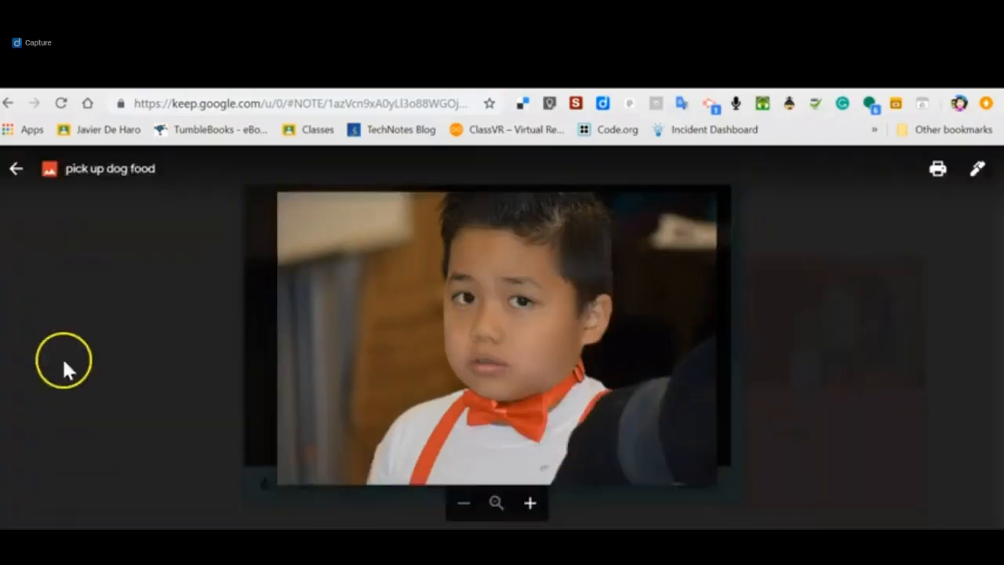
# Close the enlarged photo and the teal dog food note, and show the notes labeled "dog".
pyautogui.click(14, 169)
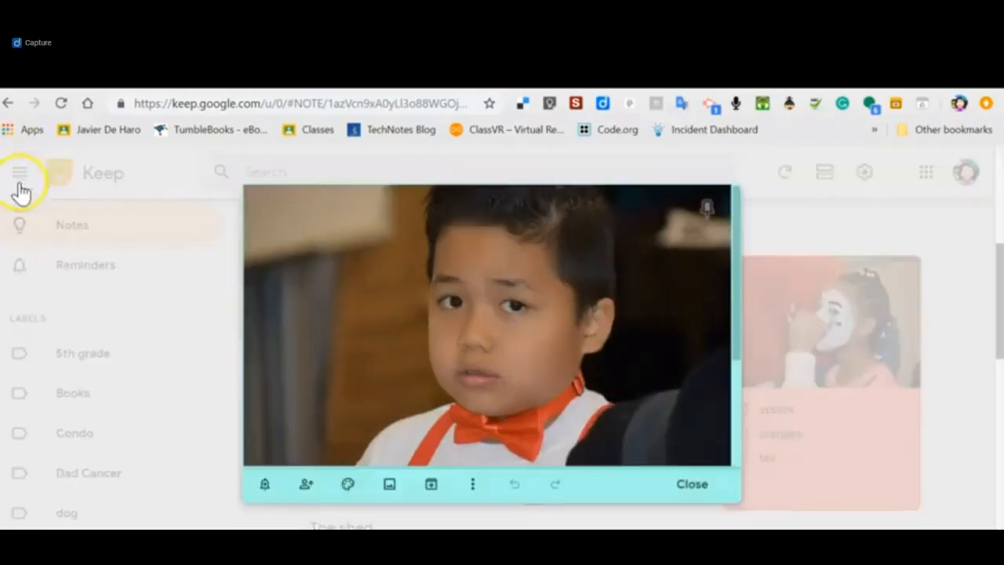
pyautogui.click(142, 361)
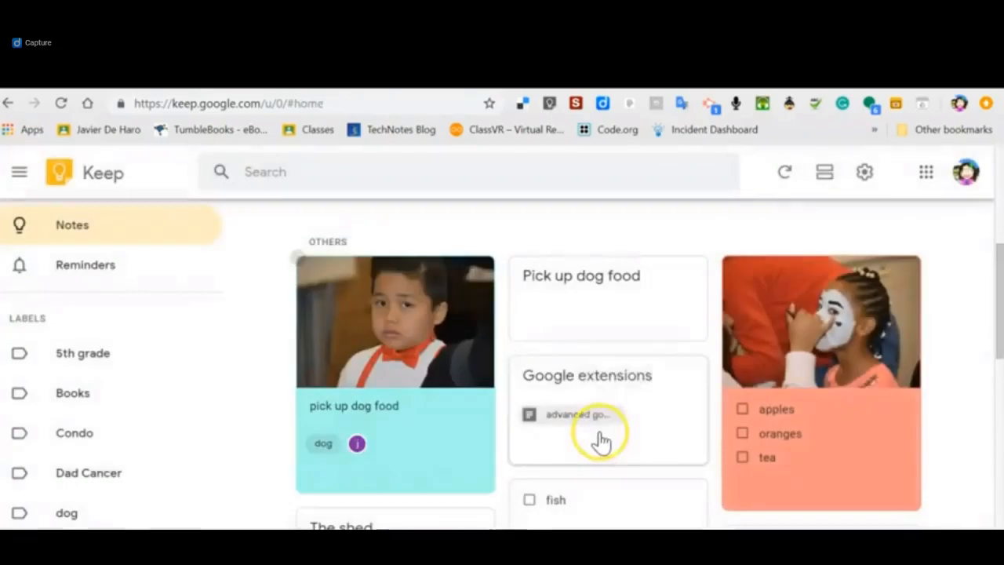
pyautogui.click(66, 514)
# Browse the notes filed under the existing labels, including 5th grade, Books, Condo and innedco.
pyautogui.moveTo(67, 513); pyautogui.dragTo(89, 359)
pyautogui.click(88, 361)
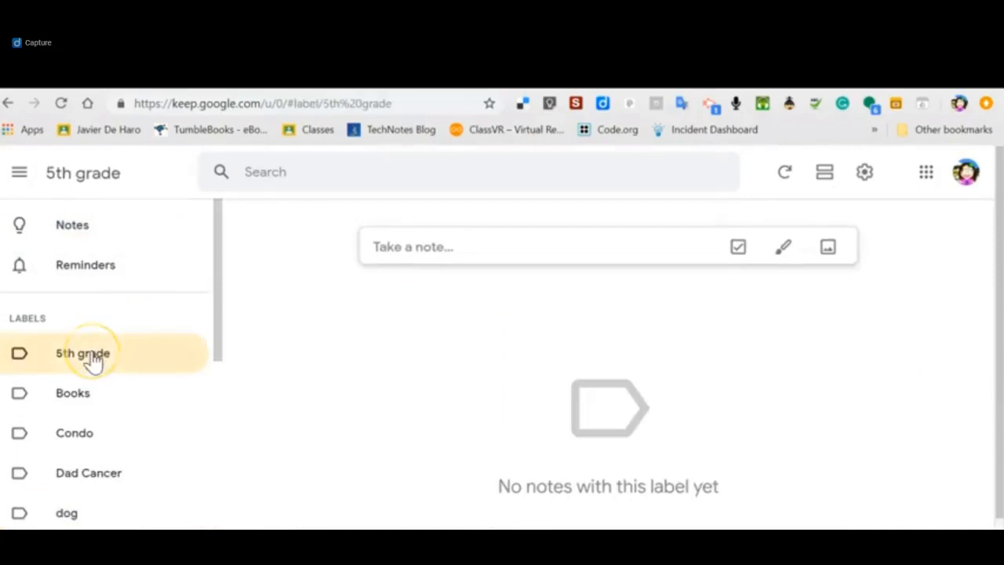
pyautogui.click(76, 401)
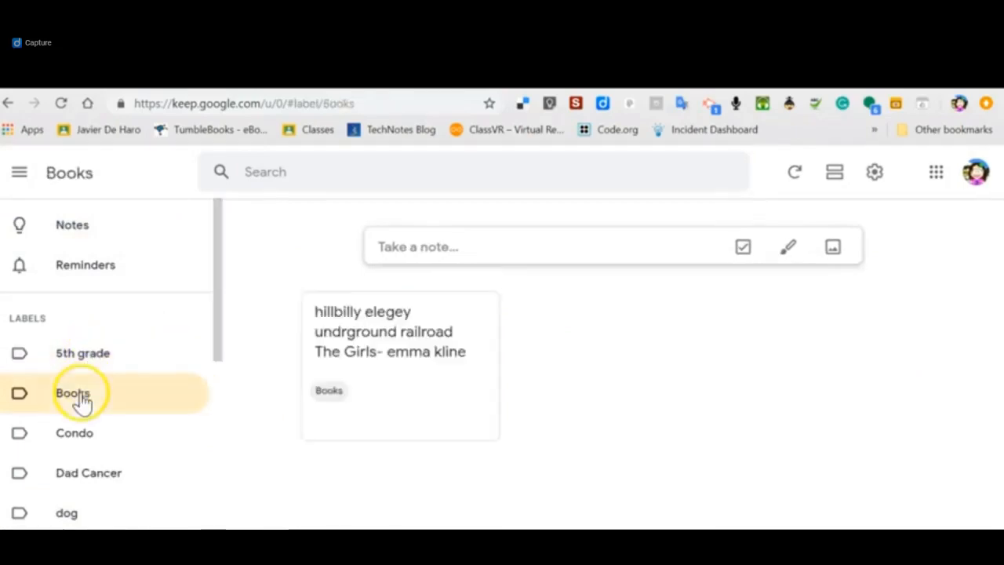
pyautogui.click(81, 440)
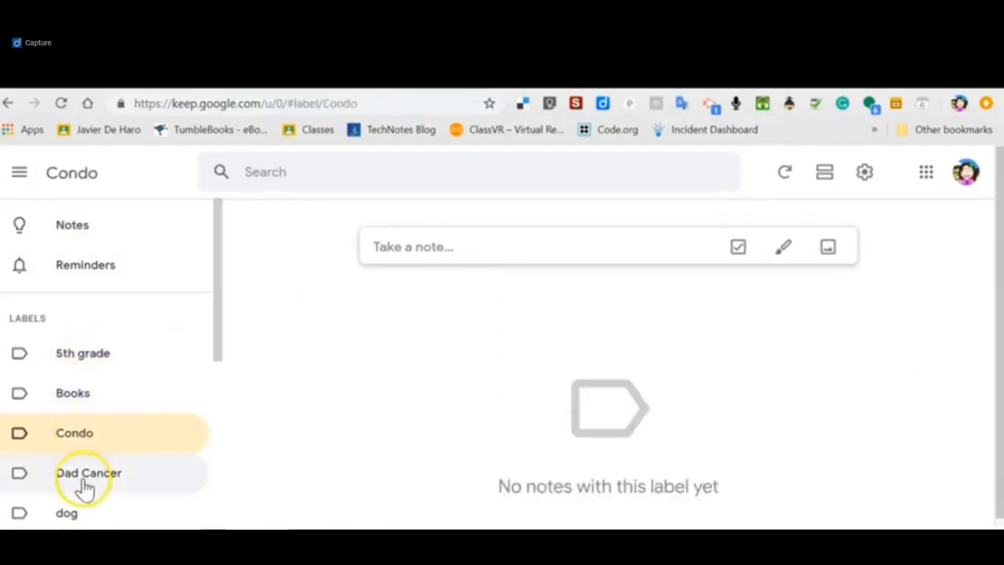
pyautogui.click(84, 476)
pyautogui.scroll(-3, 220, 306)
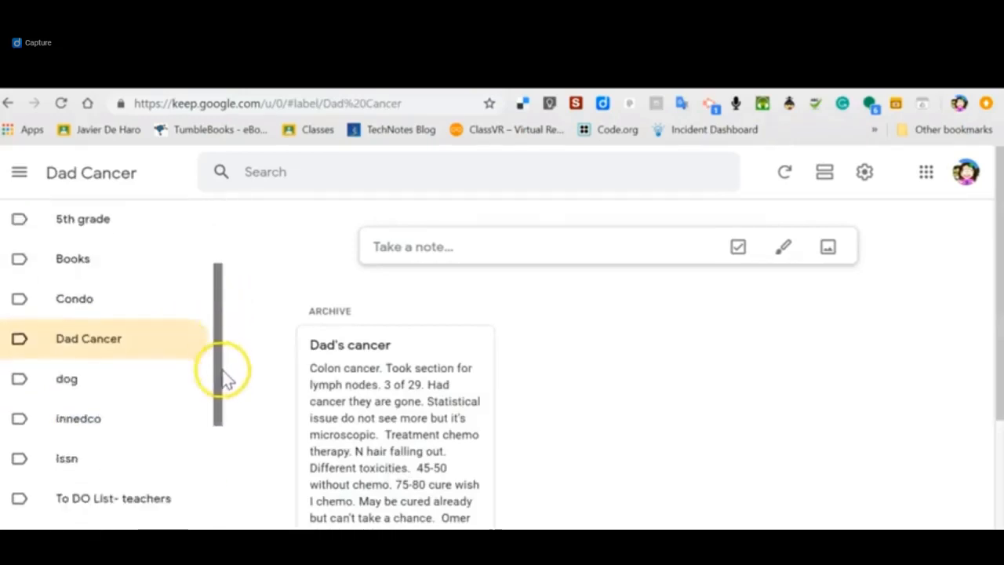
pyautogui.click(90, 360)
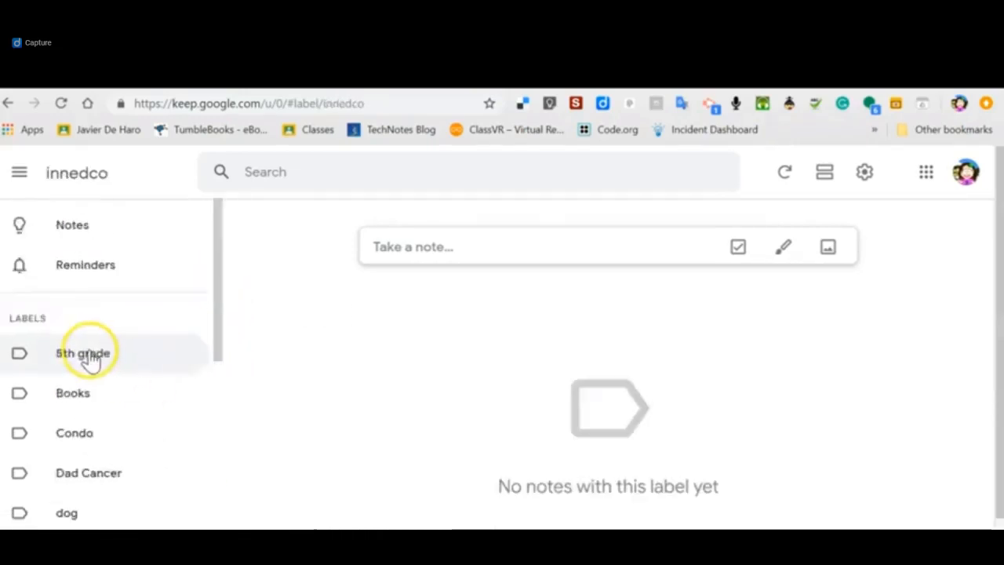
pyautogui.click(81, 403)
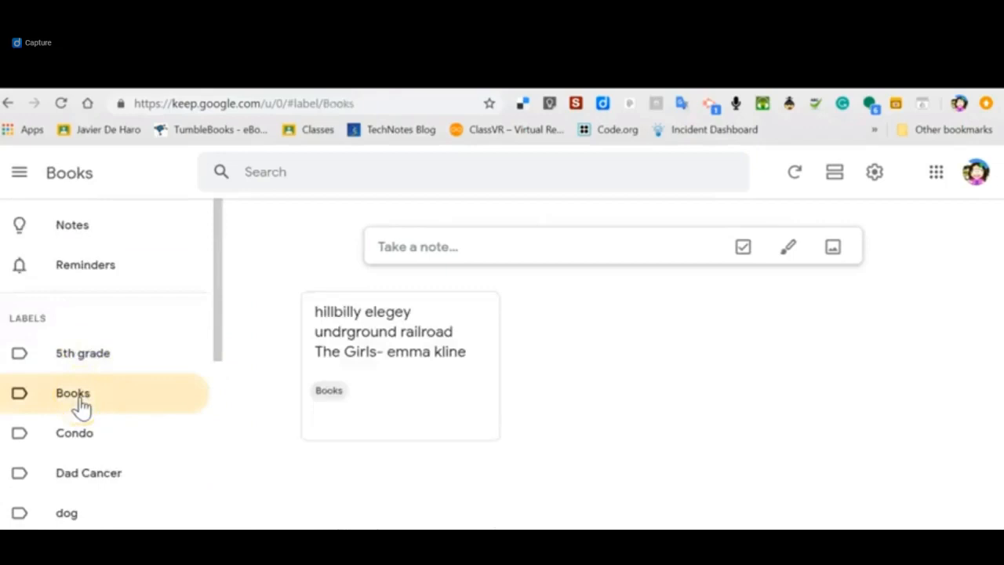
pyautogui.click(82, 361)
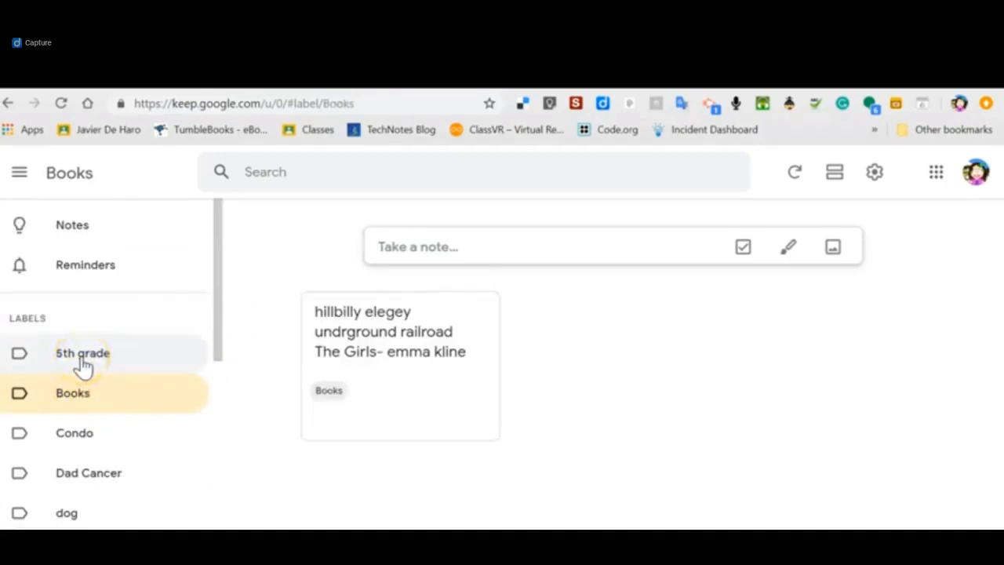
pyautogui.click(76, 396)
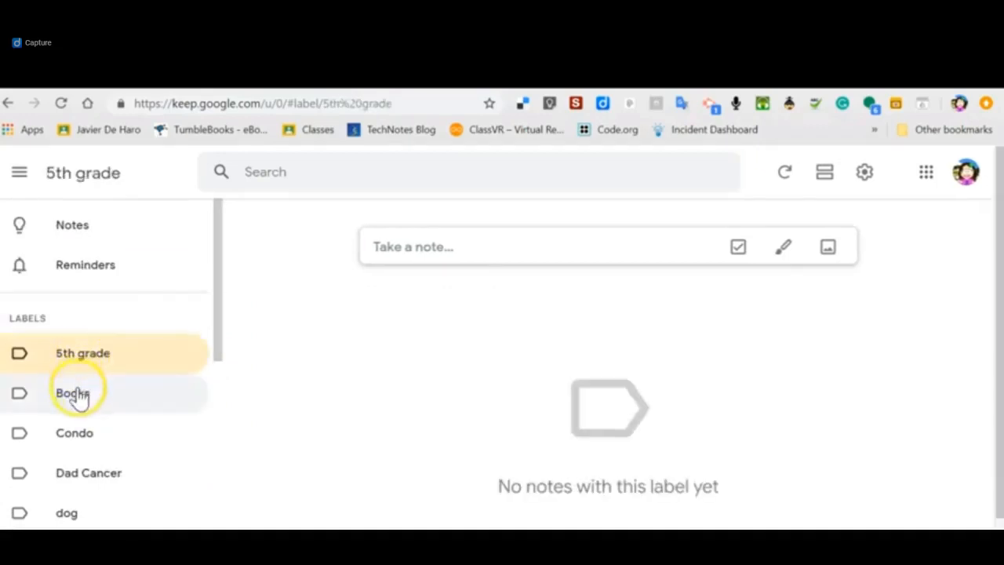
# Apply the Books label to the "Stamps stamps tin foil" note among all notes, and open the Books label.
pyautogui.click(78, 234)
pyautogui.moveTo(998, 228); pyautogui.dragTo(998, 357)
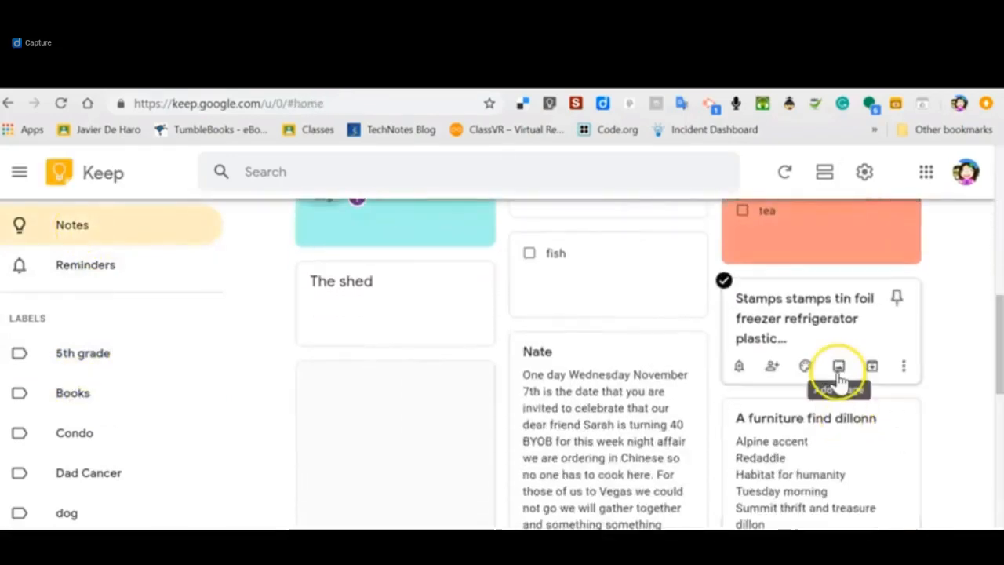
pyautogui.click(906, 367)
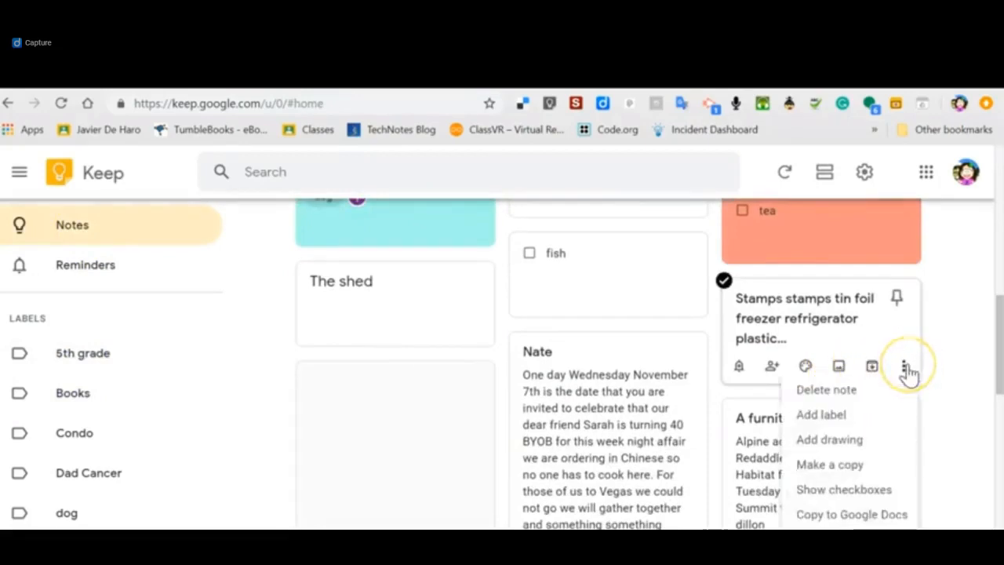
pyautogui.click(838, 416)
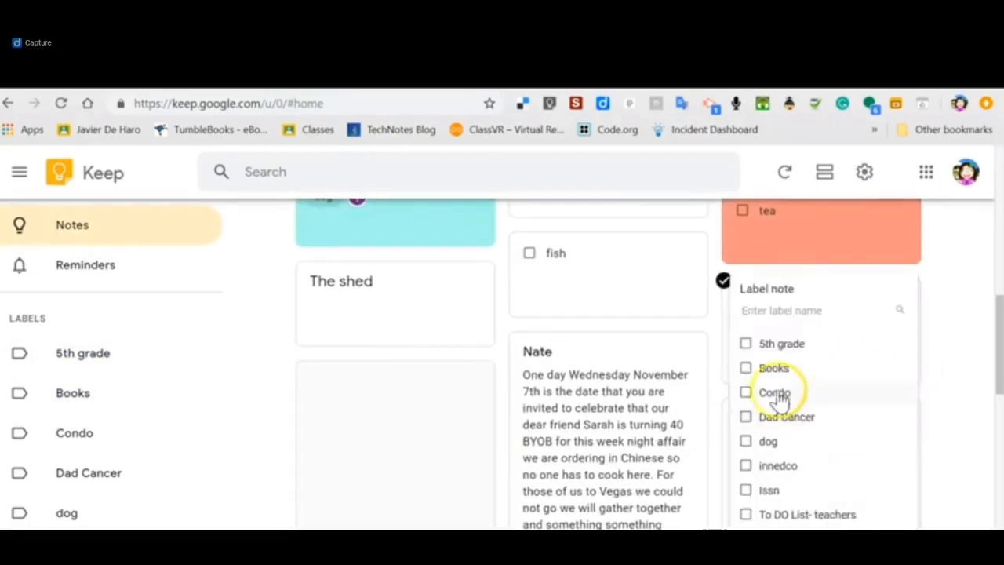
pyautogui.click(747, 370)
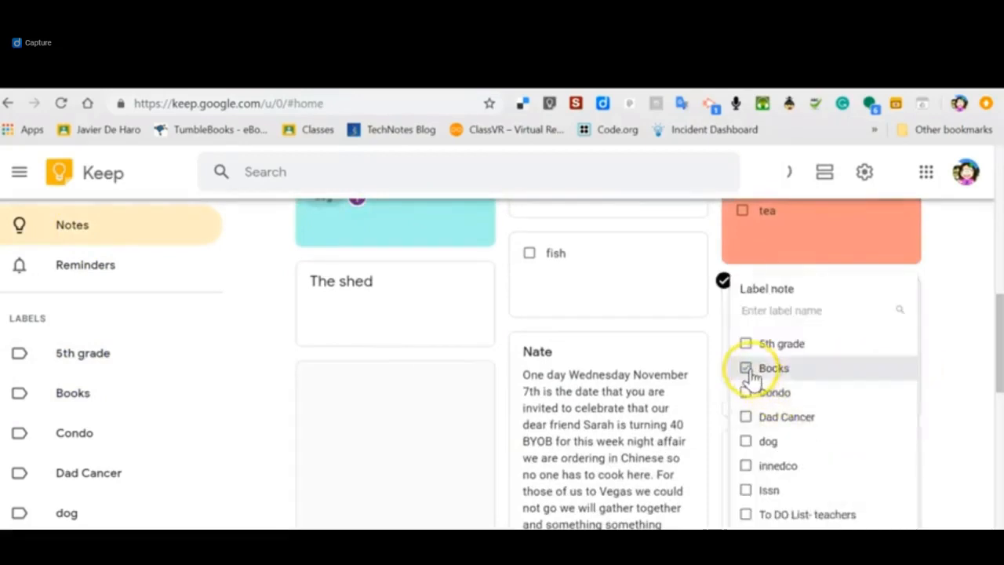
pyautogui.click(961, 376)
pyautogui.click(85, 401)
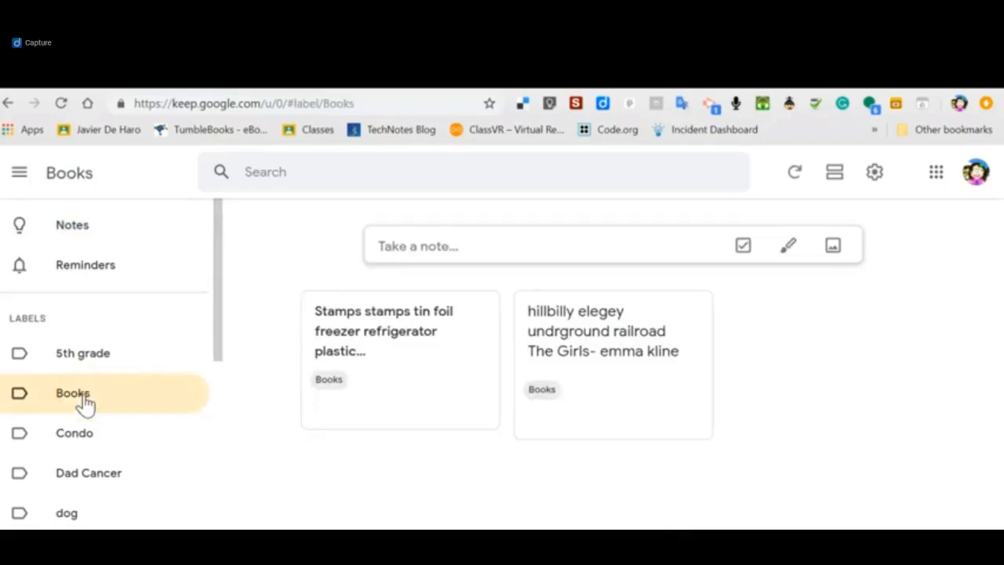
pyautogui.click(88, 235)
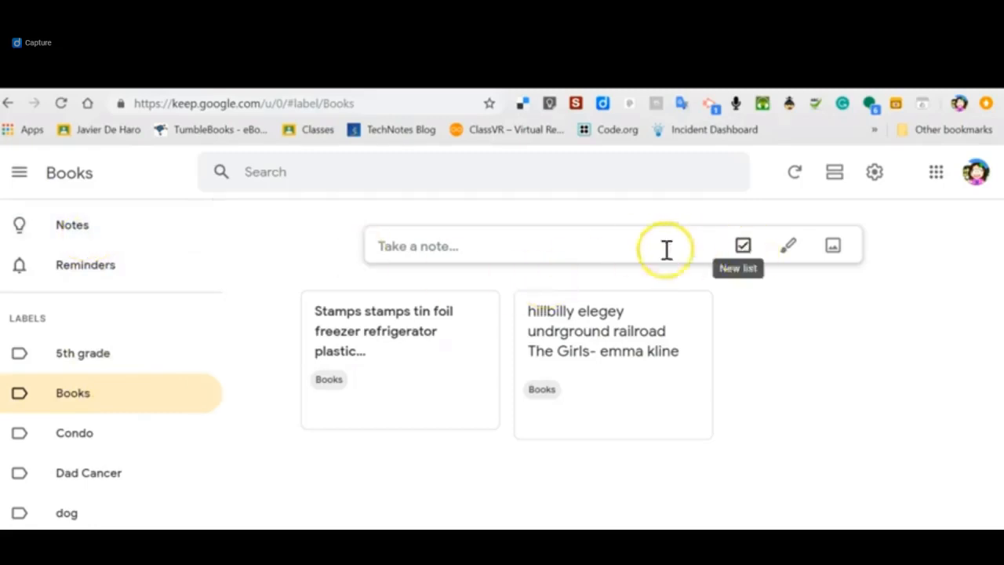
pyautogui.click(594, 244)
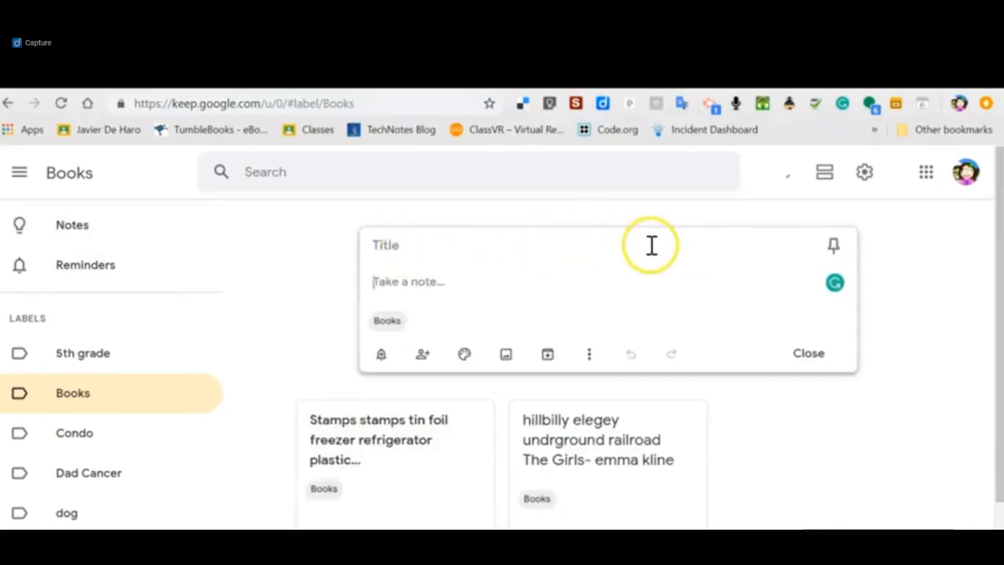
pyautogui.click(311, 243)
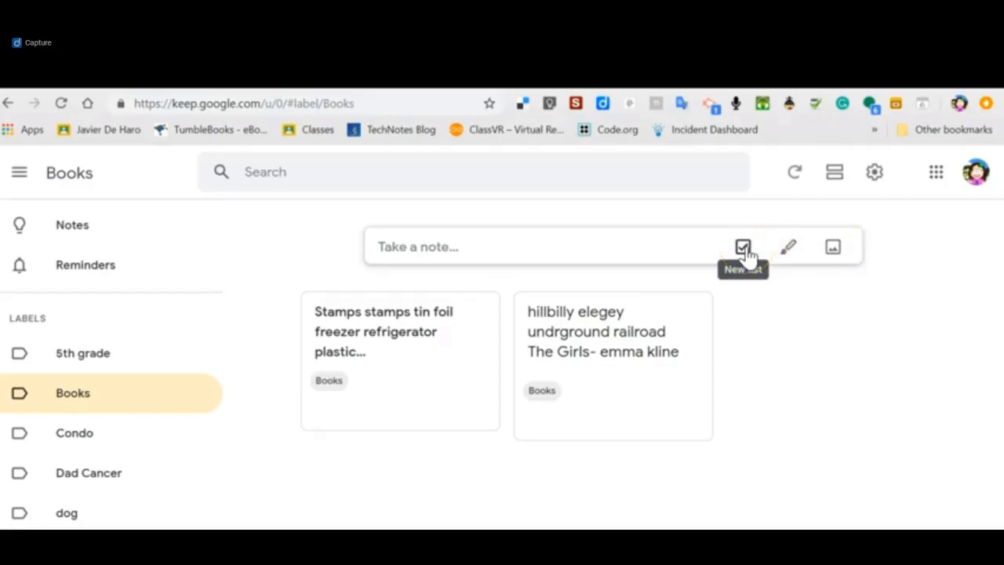
# Start a new checklist note and replace its Books label with a new label named "shopping lists".
pyautogui.click(744, 248)
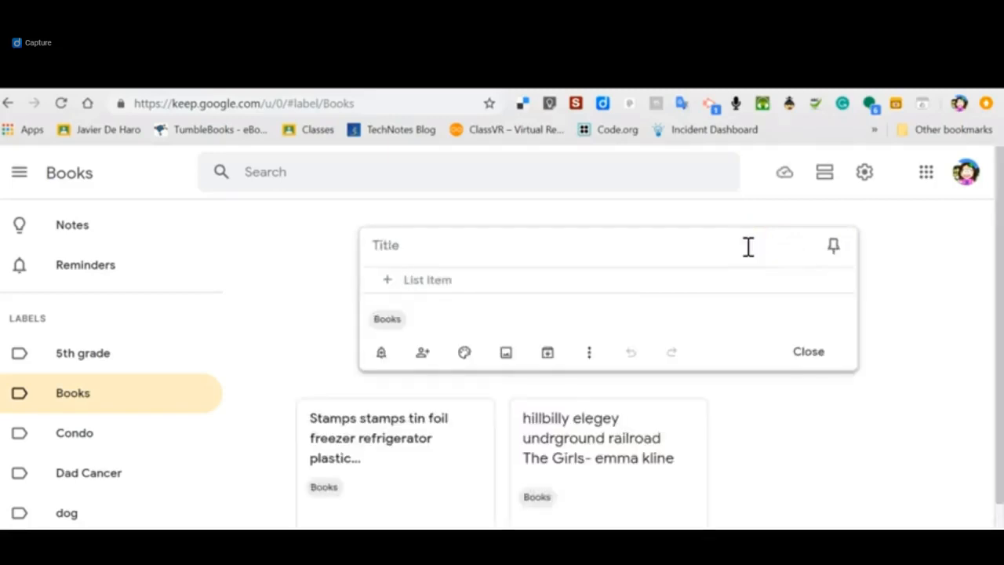
pyautogui.click(588, 355)
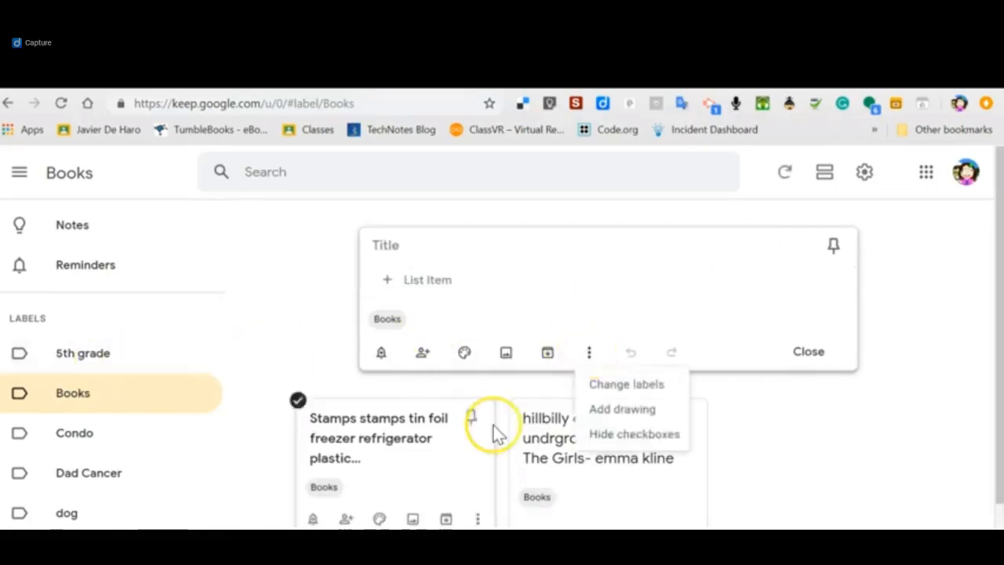
pyautogui.click(617, 384)
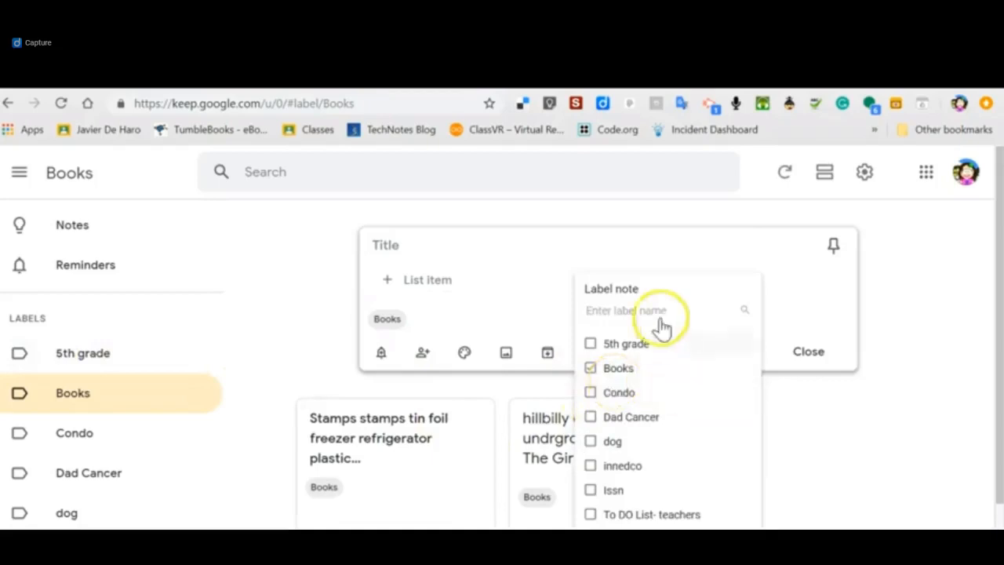
pyautogui.write('sho')
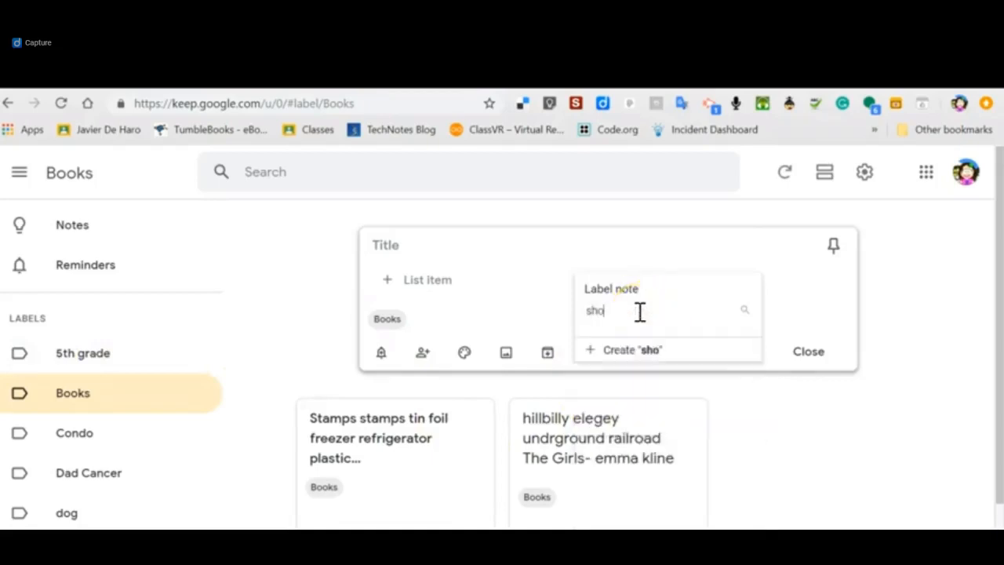
pyautogui.write('pping lists')
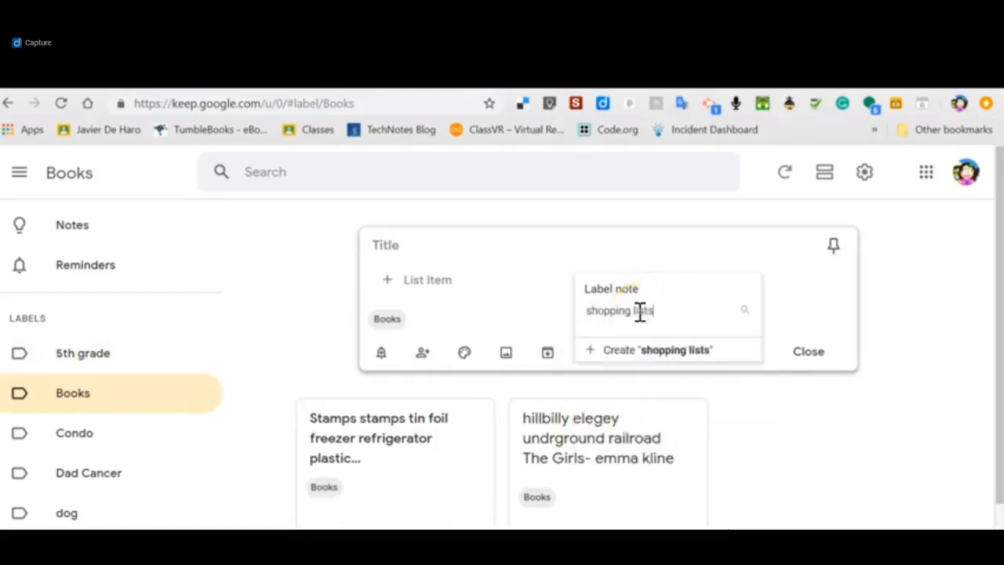
pyautogui.click(648, 351)
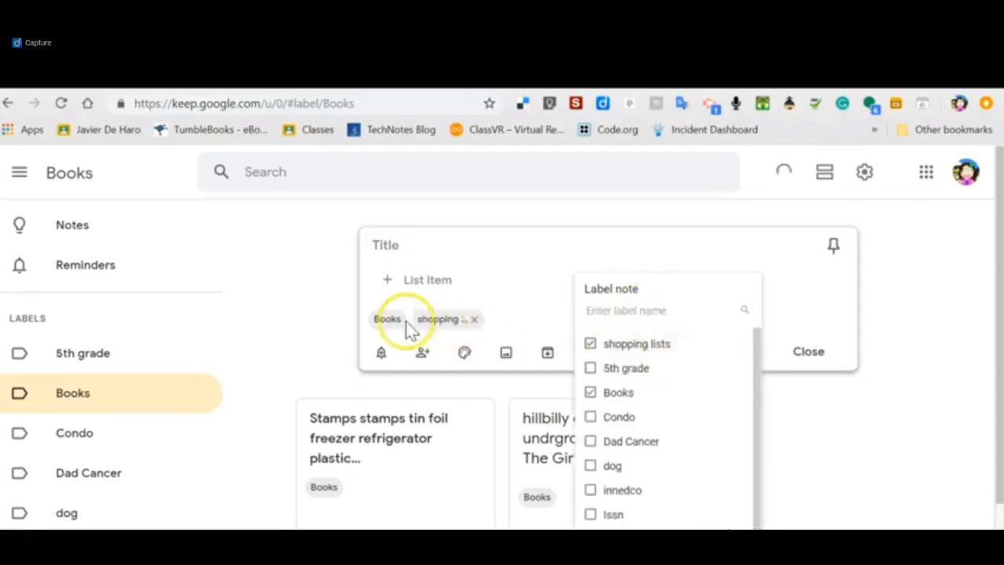
pyautogui.click(400, 322)
pyautogui.click(392, 320)
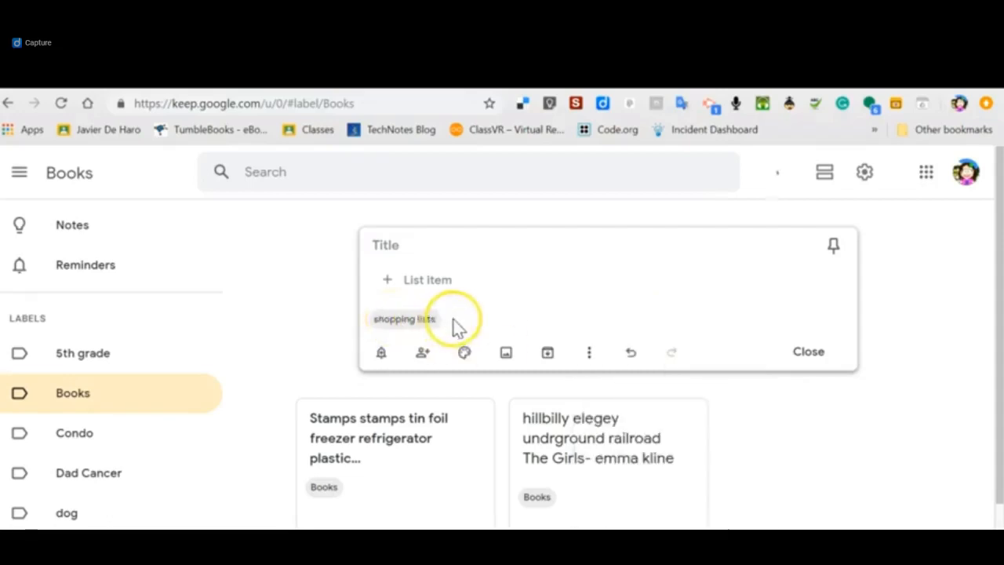
# Add the list items "dog food", "tomoto" and "cereal", and nest cereal as a subitem under dog food.
pyautogui.click(419, 288)
pyautogui.write('dog')
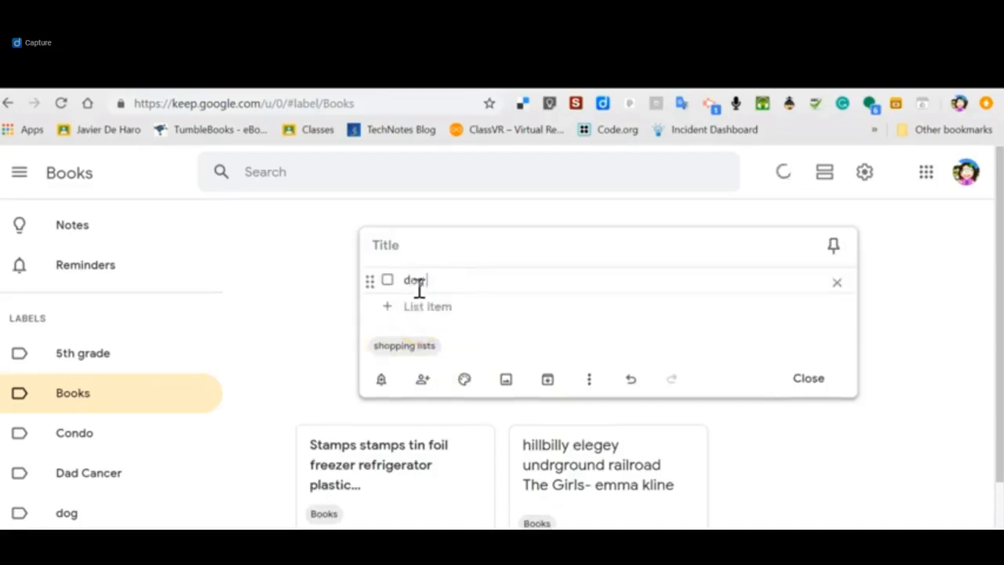
pyautogui.write(' food')
pyautogui.press('Return')
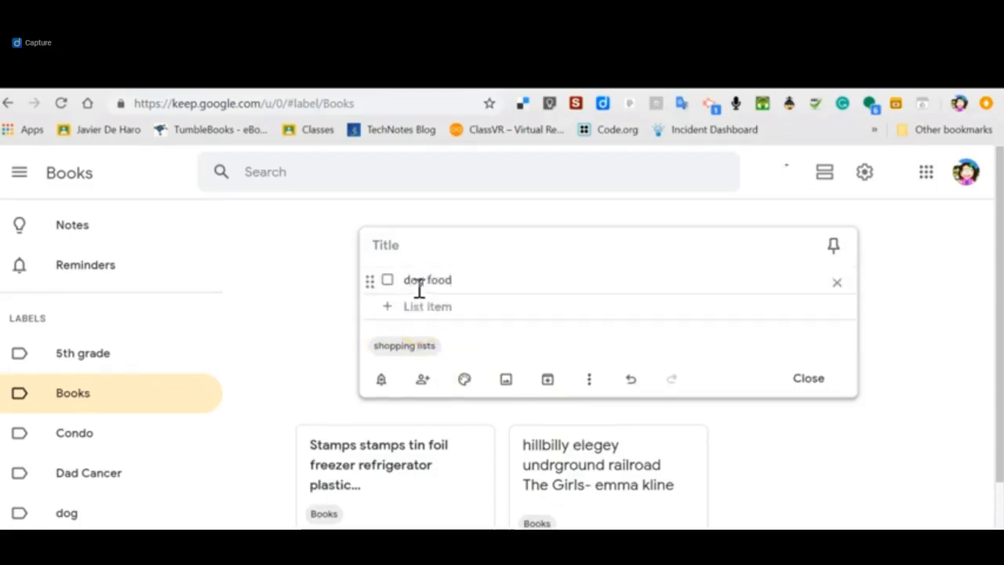
pyautogui.write('tomot')
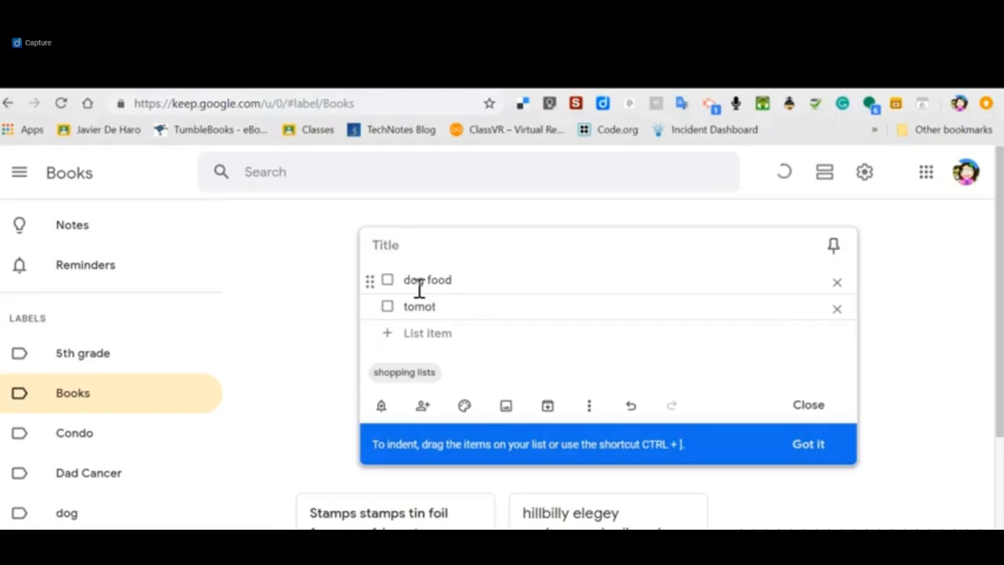
pyautogui.write('o')
pyautogui.press('Return')
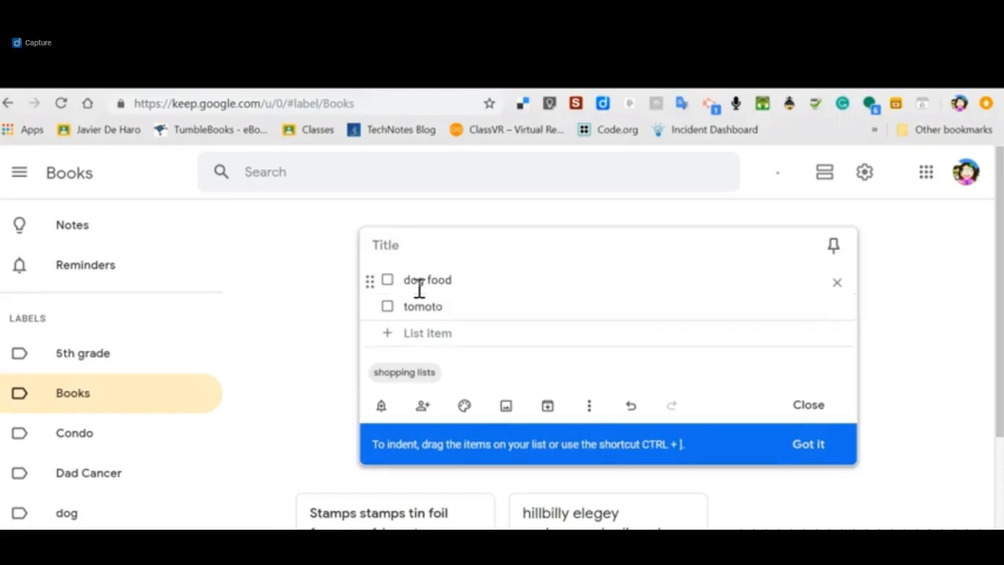
pyautogui.write('cereal')
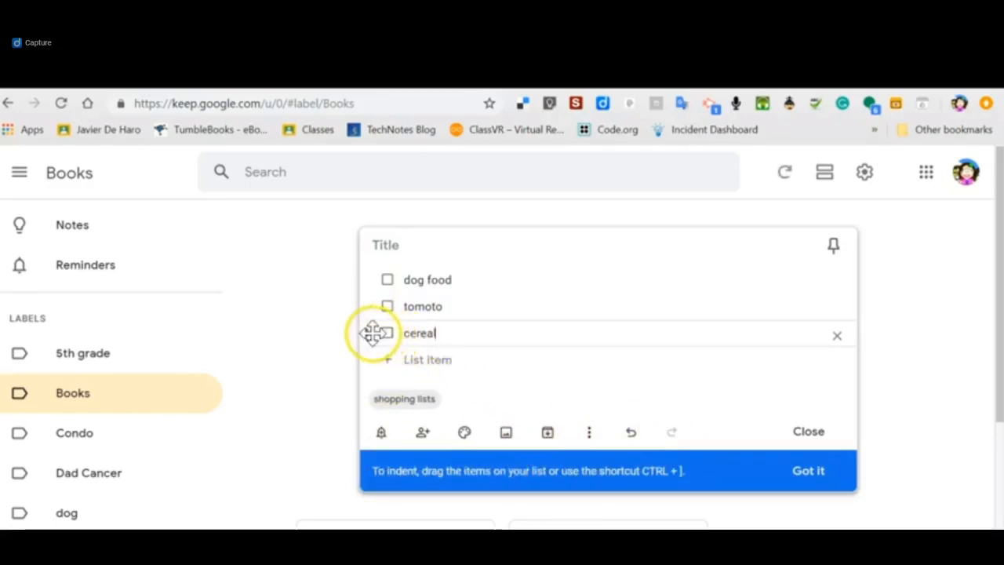
pyautogui.moveTo(376, 332); pyautogui.dragTo(486, 295)
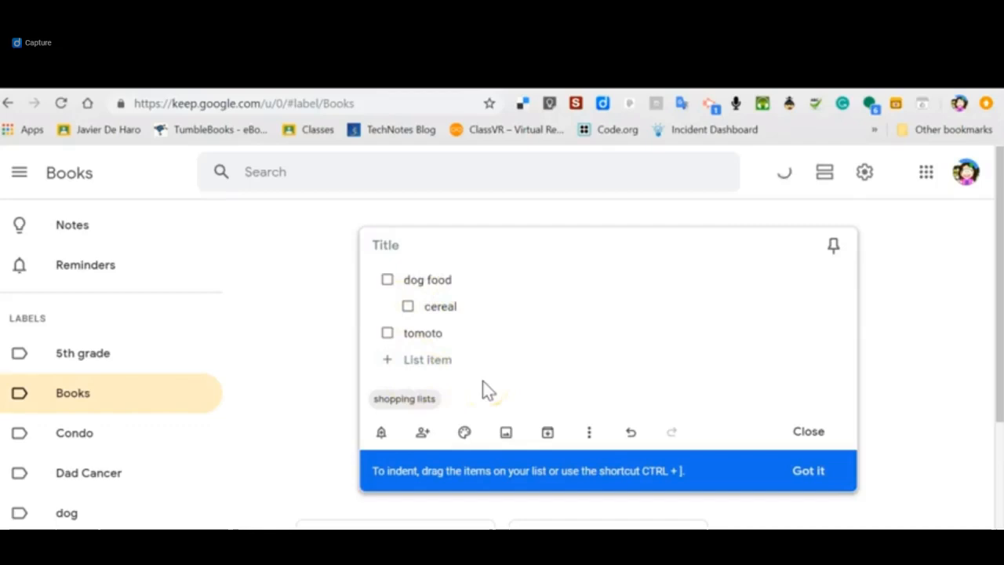
# Title the checklist "APril List" and close the note.
pyautogui.click(388, 243)
pyautogui.write('ABi')
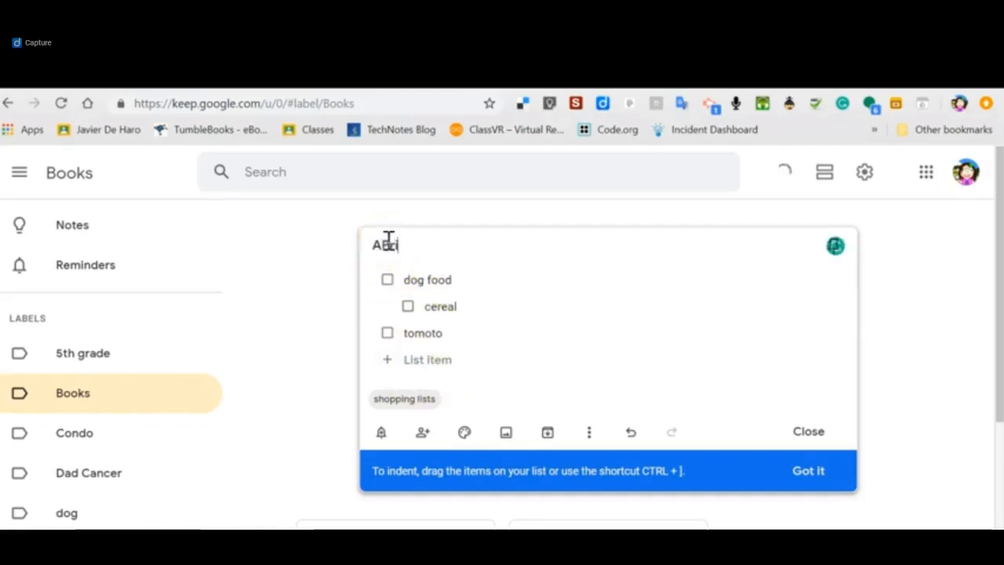
pyautogui.write('ril List')
pyautogui.moveTo(389, 242)
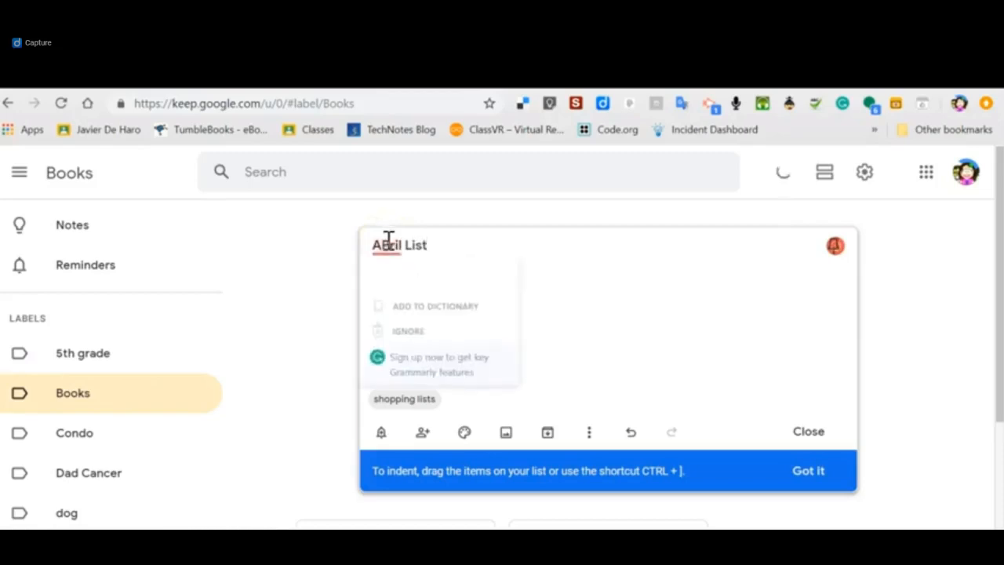
pyautogui.click(395, 280)
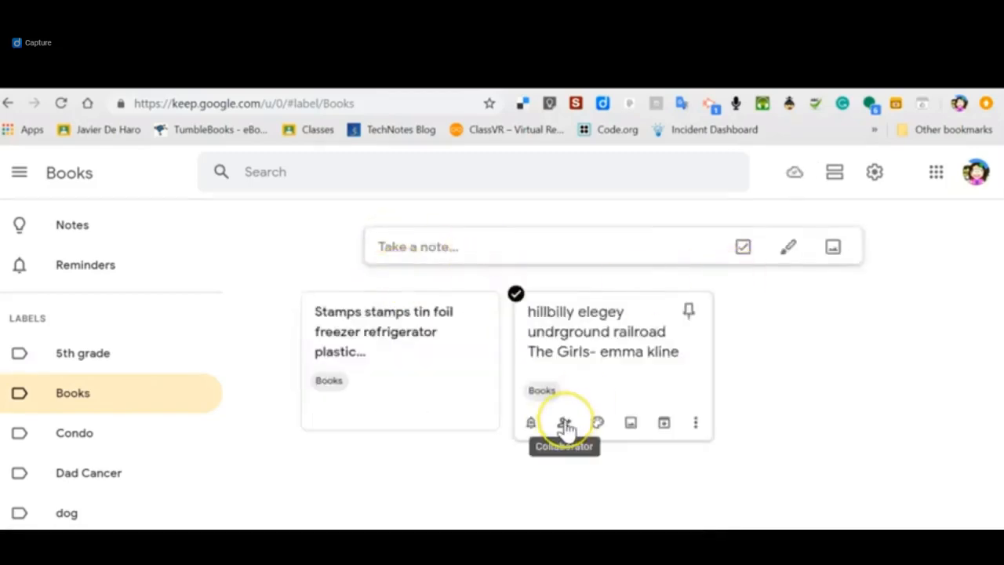
# Show the notes filed under the "shopping lists" label.
pyautogui.moveTo(222, 332); pyautogui.dragTo(213, 460)
pyautogui.click(105, 366)
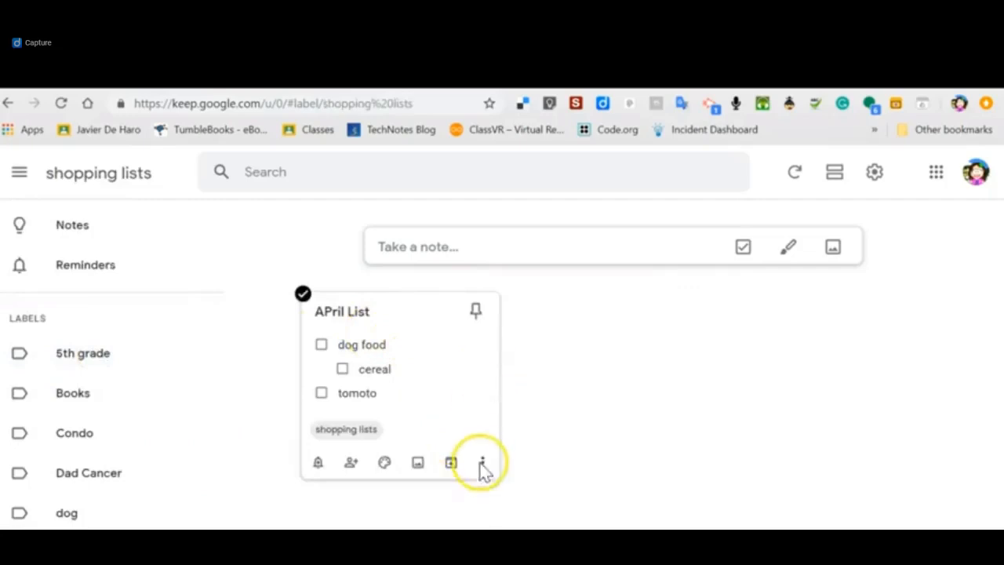
# Open the APril List note and look over its color and add-image options.
pyautogui.click(474, 408)
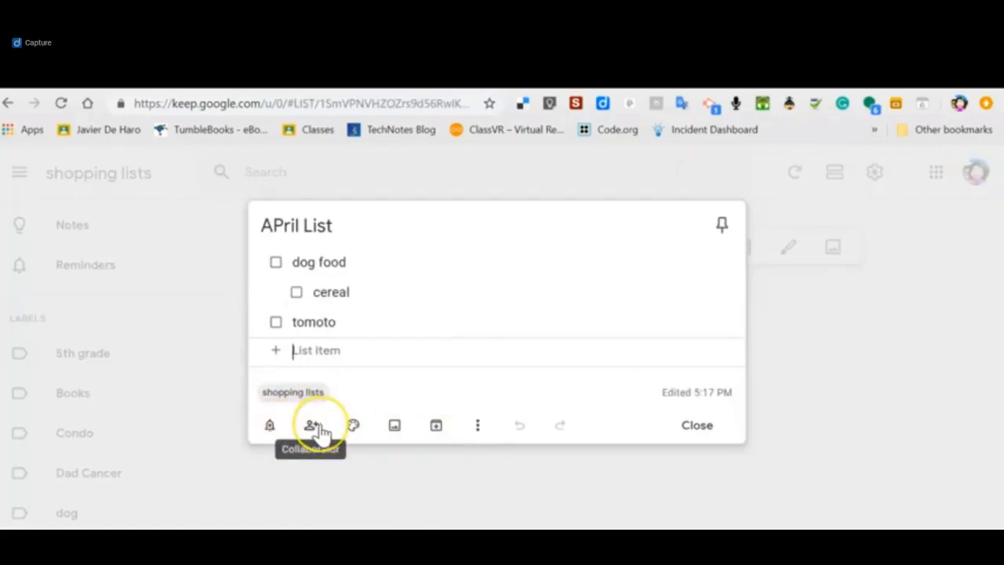
pyautogui.click(353, 425)
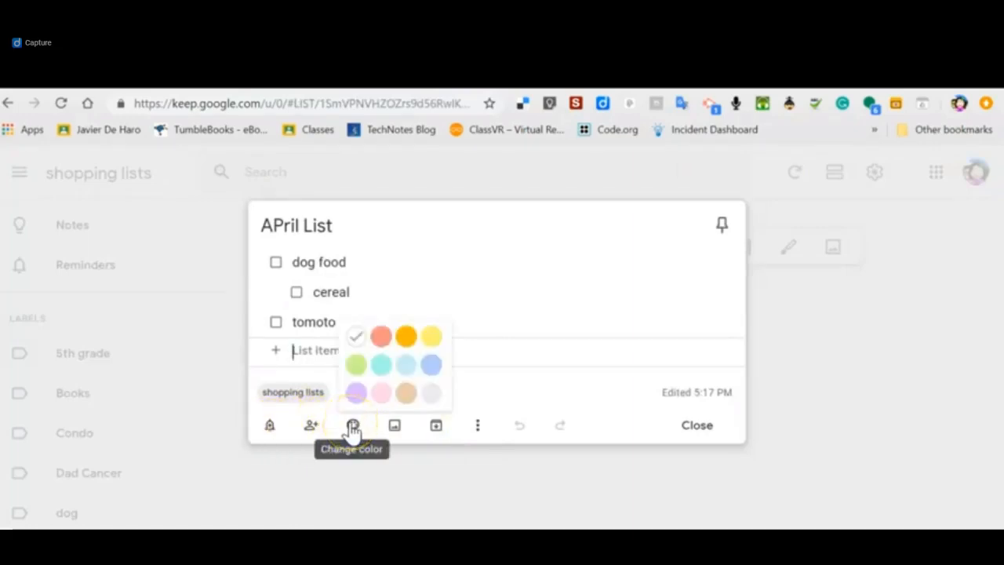
pyautogui.click(396, 429)
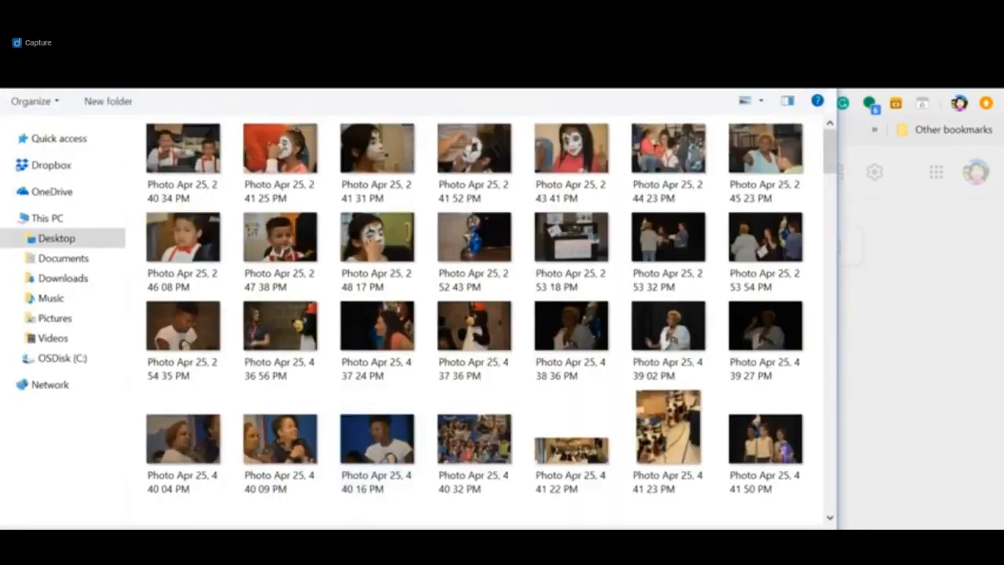
pyautogui.click(818, 50)
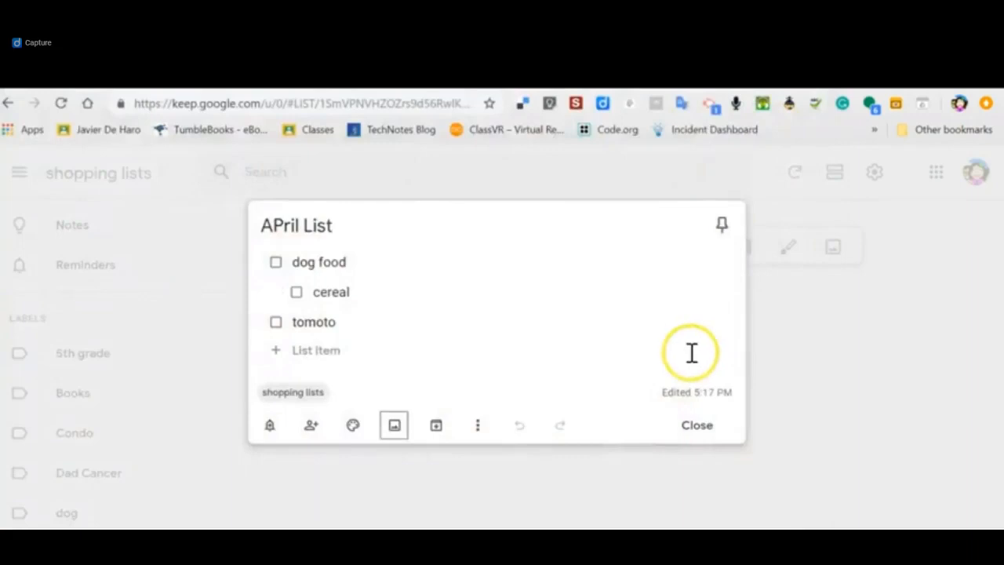
# Pin the APril List note and close it.
pyautogui.click(721, 227)
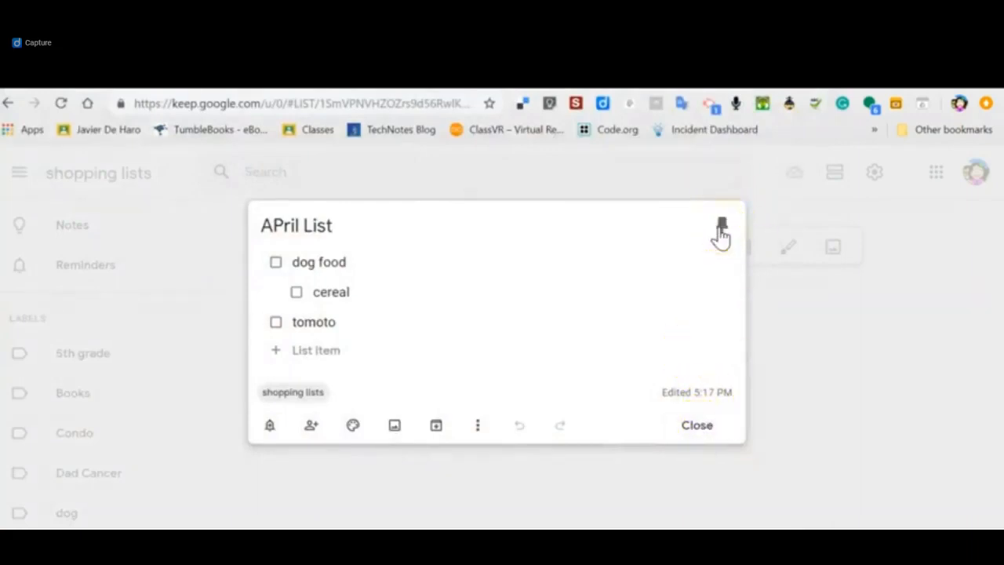
pyautogui.click(698, 426)
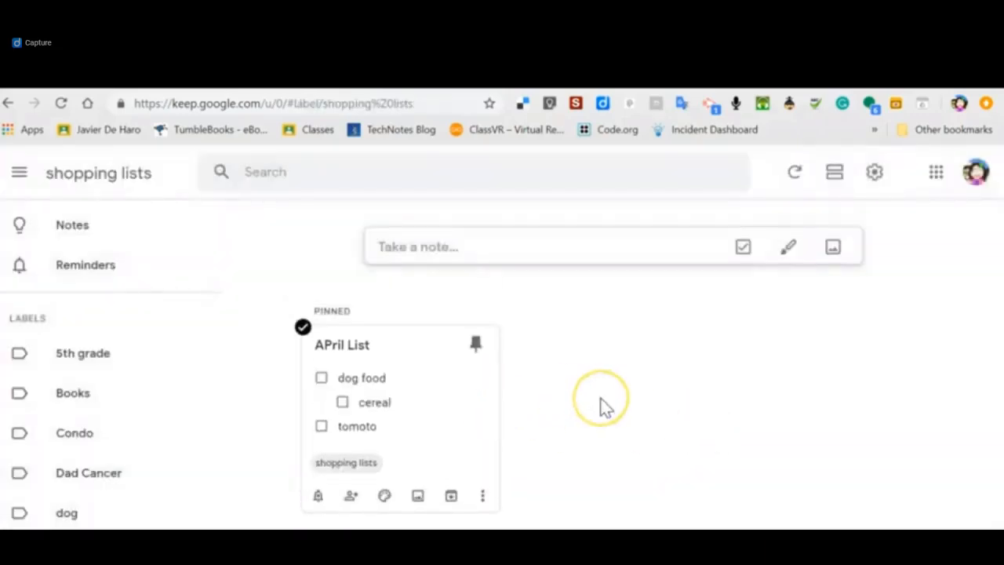
# Start a new drawing note and draw a yellow highlighter loop with a red marker stroke beside it.
pyautogui.click(788, 248)
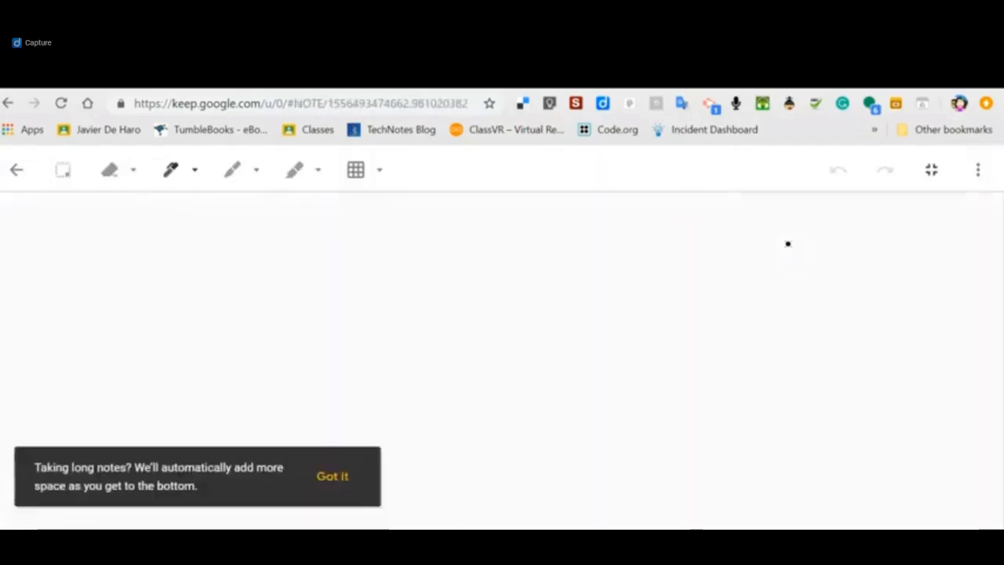
pyautogui.click(229, 171)
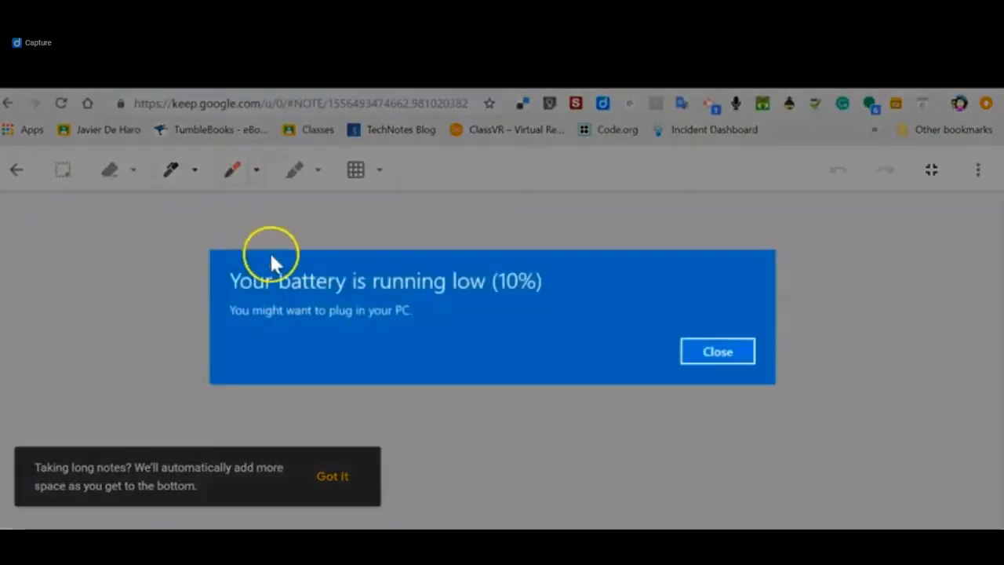
pyautogui.click(706, 350)
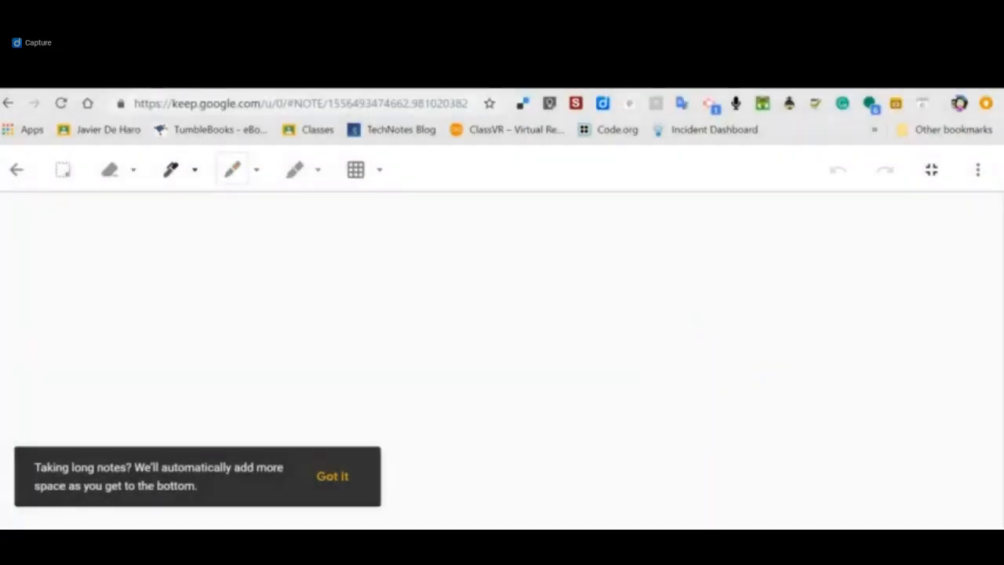
pyautogui.click(294, 170)
pyautogui.moveTo(293, 230)
pyautogui.mouseDown()
pyautogui.moveTo(359, 354)
pyautogui.moveTo(305, 303)
pyautogui.moveTo(437, 321)
pyautogui.moveTo(514, 312)
pyautogui.mouseUp()
pyautogui.click(232, 170)
pyautogui.moveTo(210, 203)
pyautogui.mouseDown()
pyautogui.moveTo(193, 353)
pyautogui.moveTo(186, 292)
pyautogui.moveTo(112, 270)
pyautogui.mouseUp()
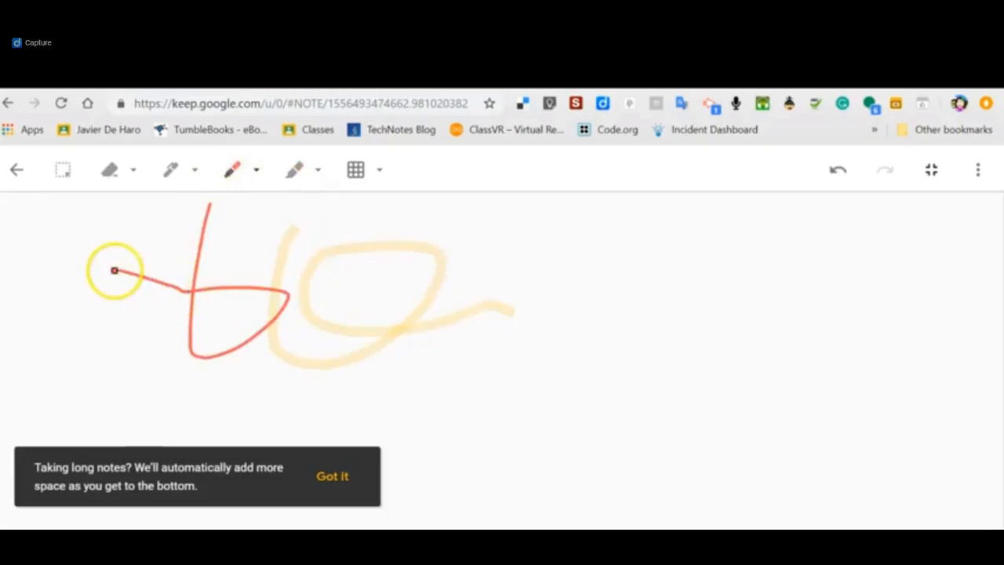
# Set the drawing canvas background to the Dots grid.
pyautogui.click(376, 171)
pyautogui.click(326, 219)
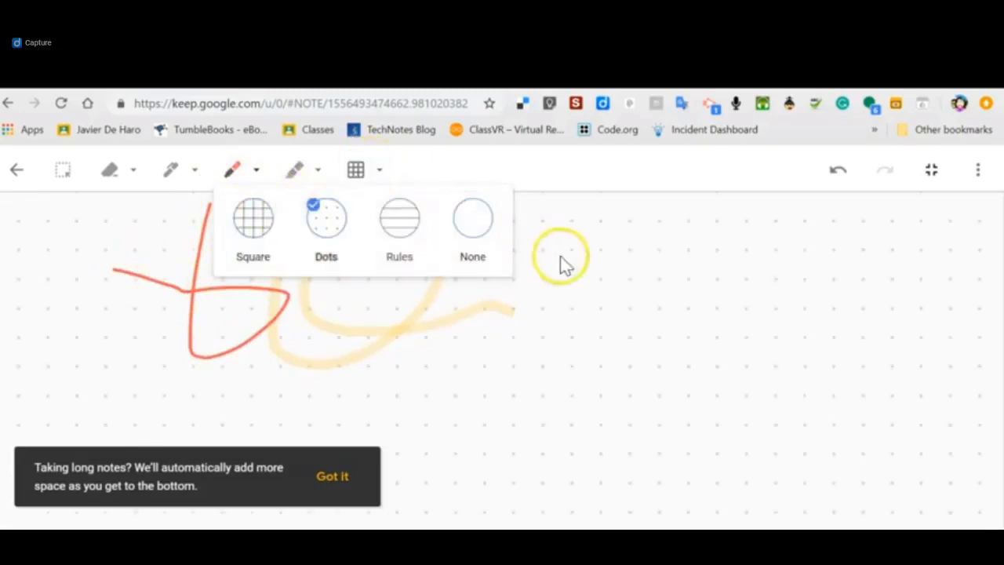
pyautogui.click(188, 200)
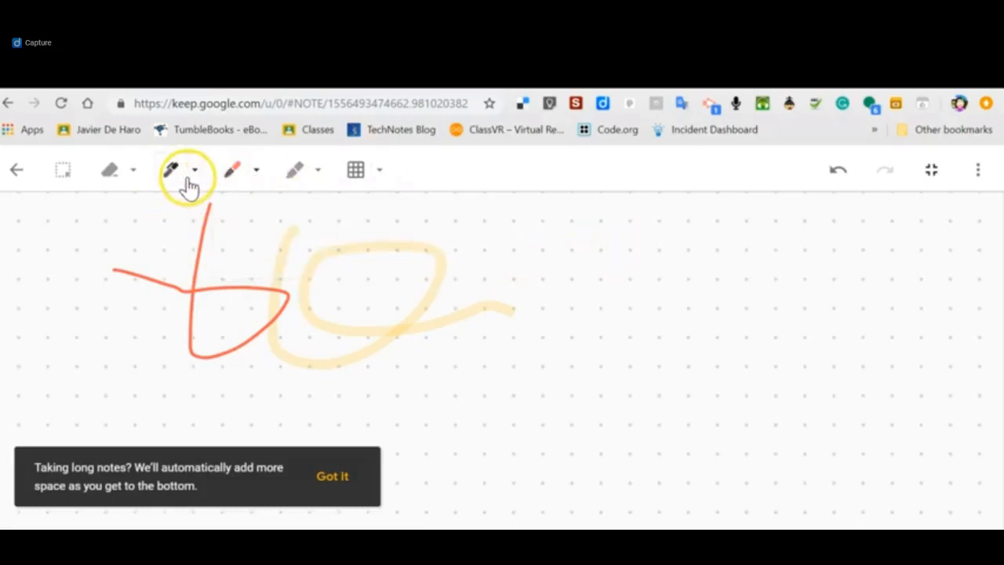
# Draw an inverted V with the black pen beside the yellow loop.
pyautogui.click(192, 177)
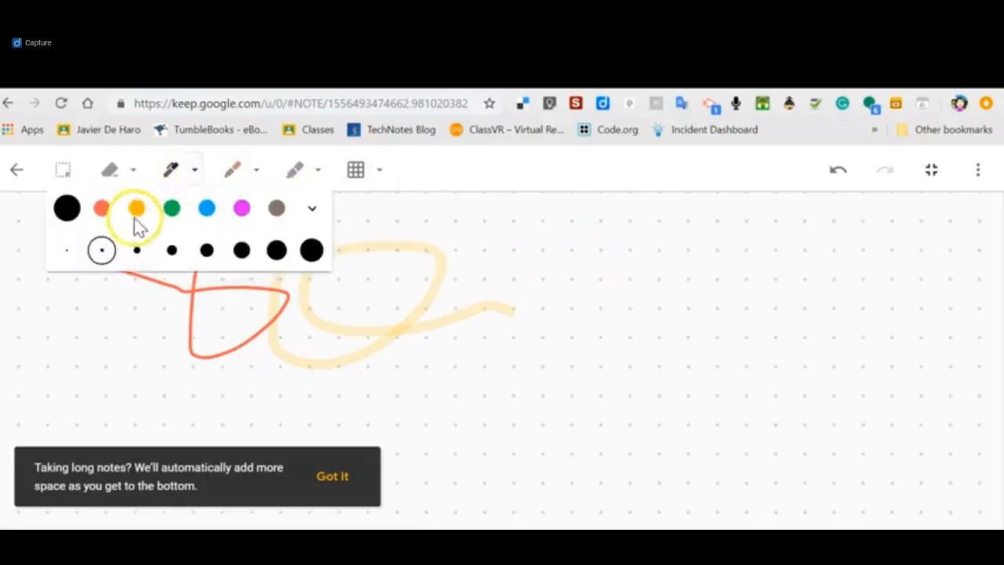
pyautogui.click(106, 317)
pyautogui.moveTo(586, 342)
pyautogui.mouseDown()
pyautogui.moveTo(629, 251)
pyautogui.moveTo(656, 349)
pyautogui.mouseUp()
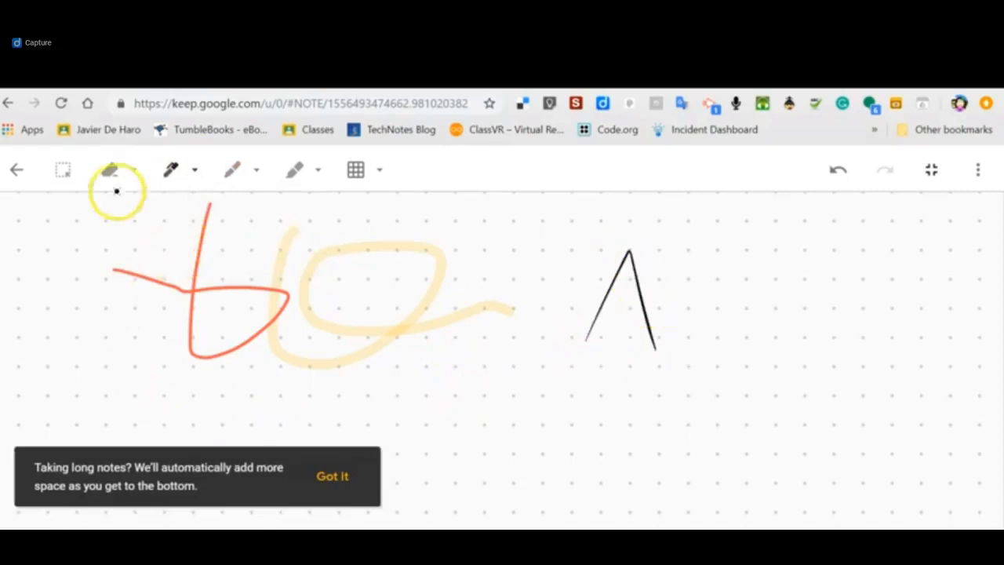
# Select the red and yellow strokes together, leave the drawing canvas and close the note.
pyautogui.click(62, 173)
pyautogui.moveTo(70, 208)
pyautogui.mouseDown()
pyautogui.moveTo(179, 376)
pyautogui.moveTo(576, 404)
pyautogui.mouseUp()
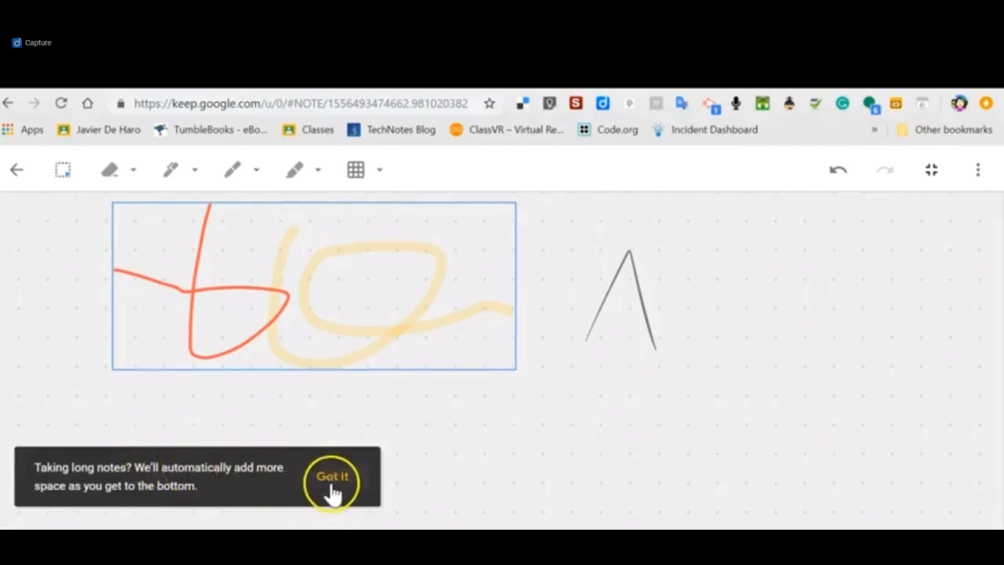
pyautogui.click(15, 171)
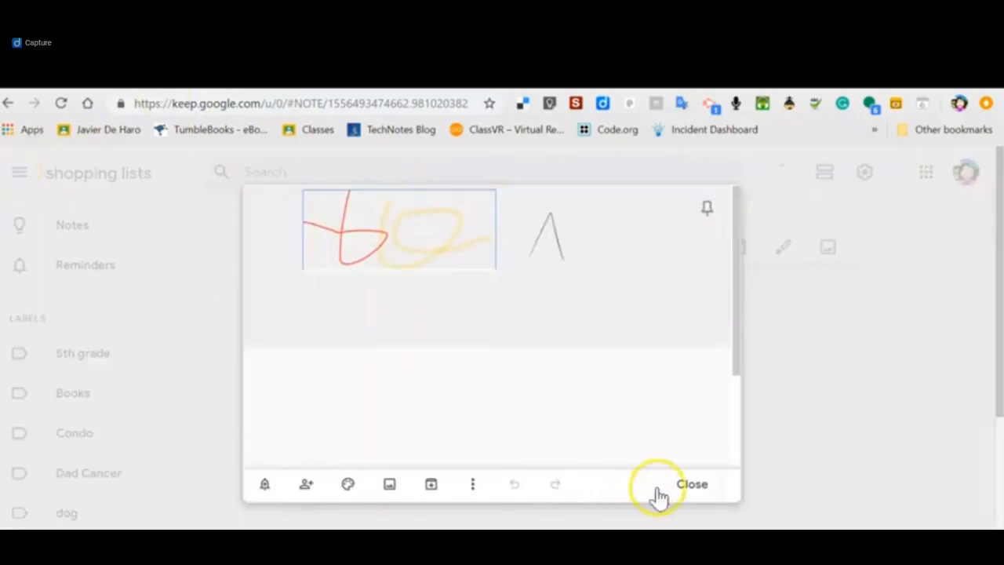
pyautogui.click(692, 484)
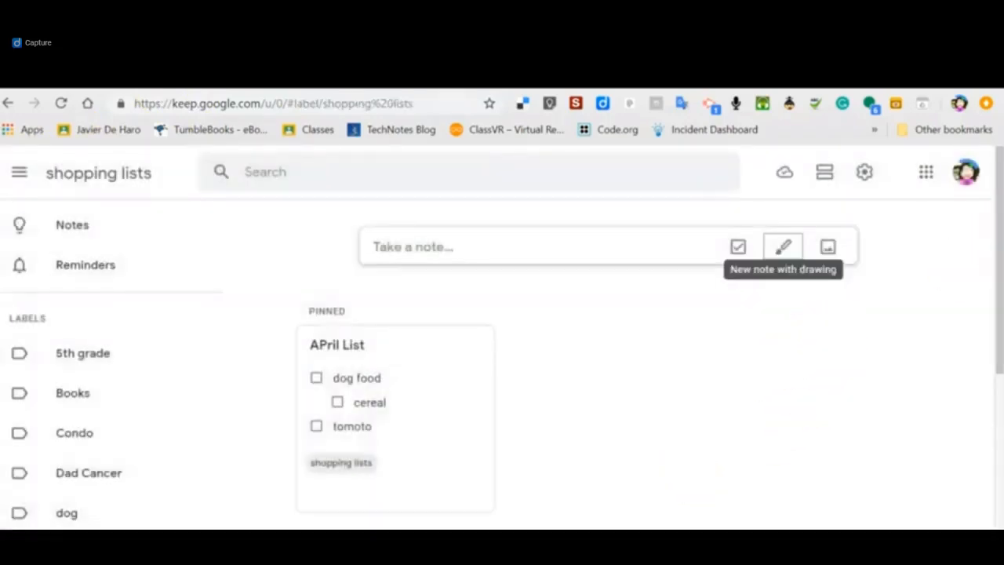
# Open the drawing note, remove its "shopping lists" label and close the note.
pyautogui.moveTo(989, 235); pyautogui.dragTo(987, 370)
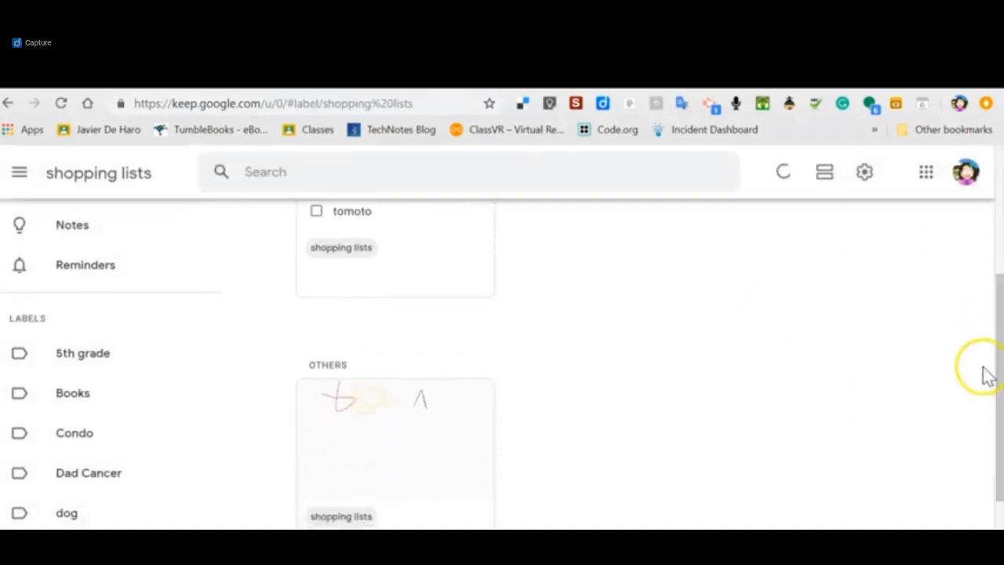
pyautogui.click(482, 459)
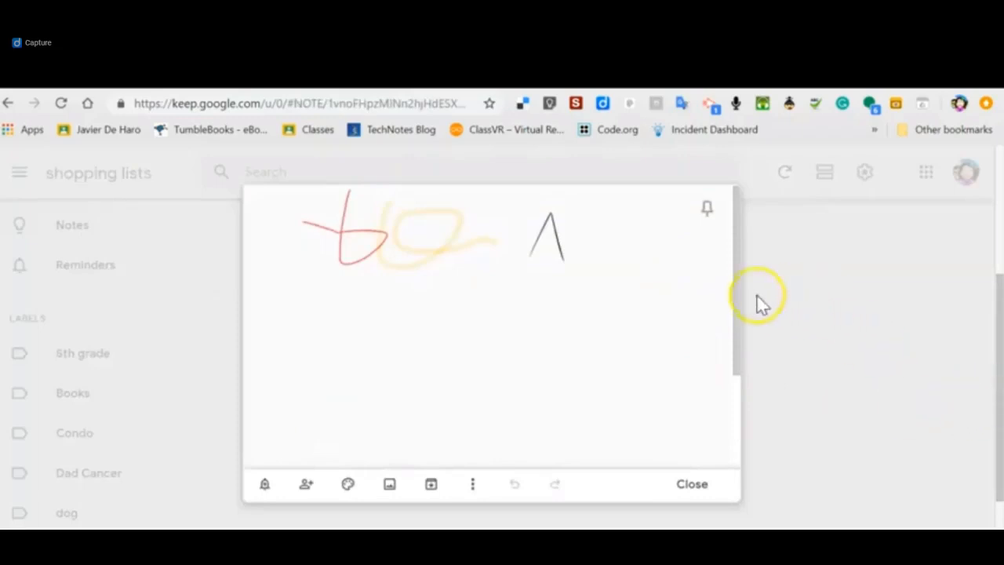
pyautogui.moveTo(729, 289); pyautogui.dragTo(748, 426)
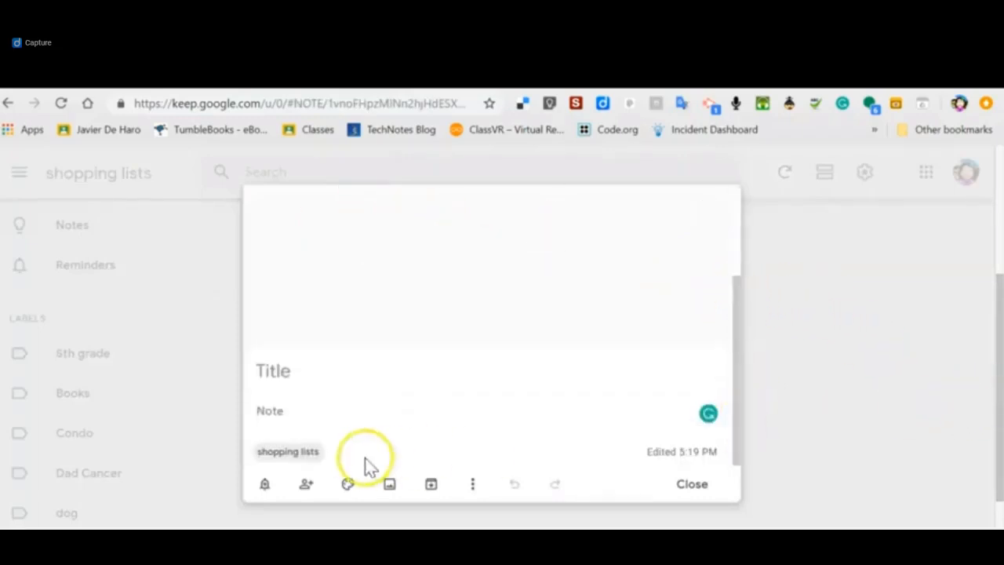
pyautogui.click(313, 452)
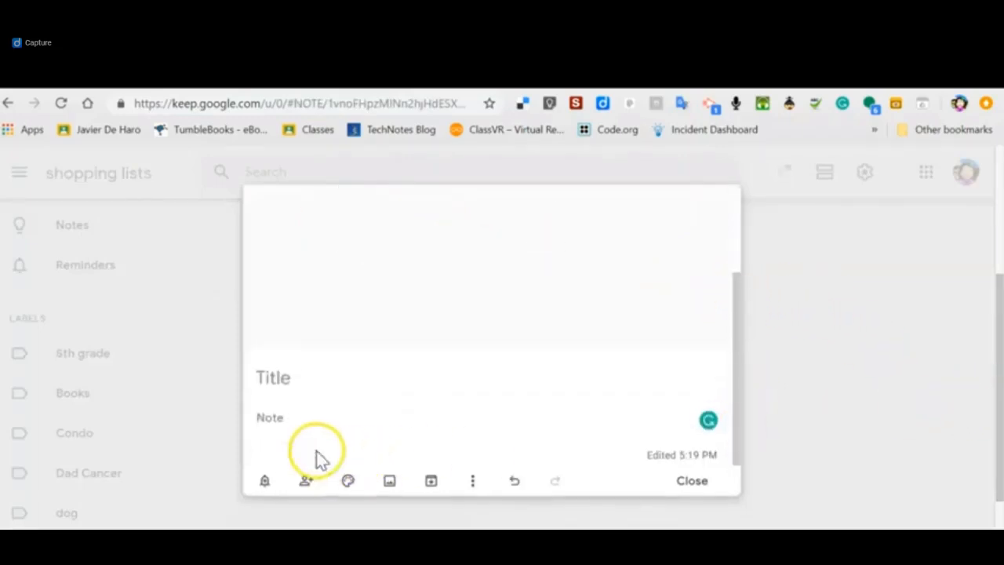
pyautogui.click(977, 353)
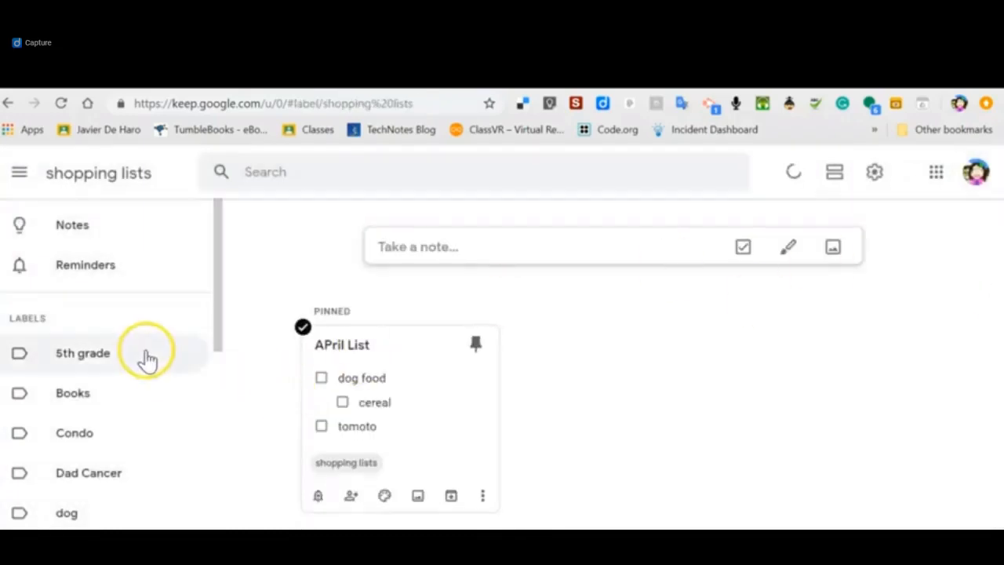
# Create a new image note from the desktop picture "Photo Apr 25, 2 45 23 PM".
pyautogui.moveTo(213, 324); pyautogui.dragTo(225, 280)
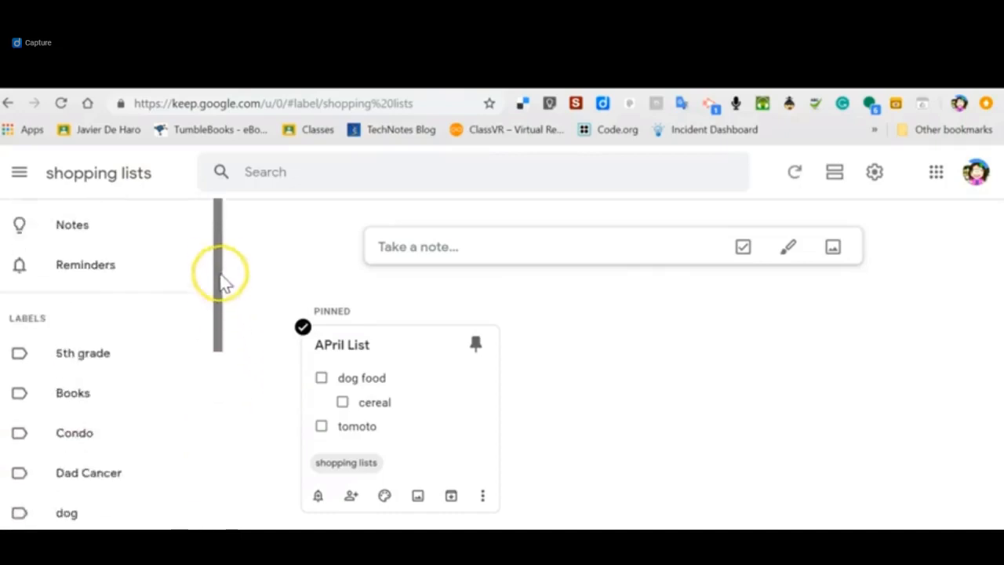
pyautogui.click(833, 248)
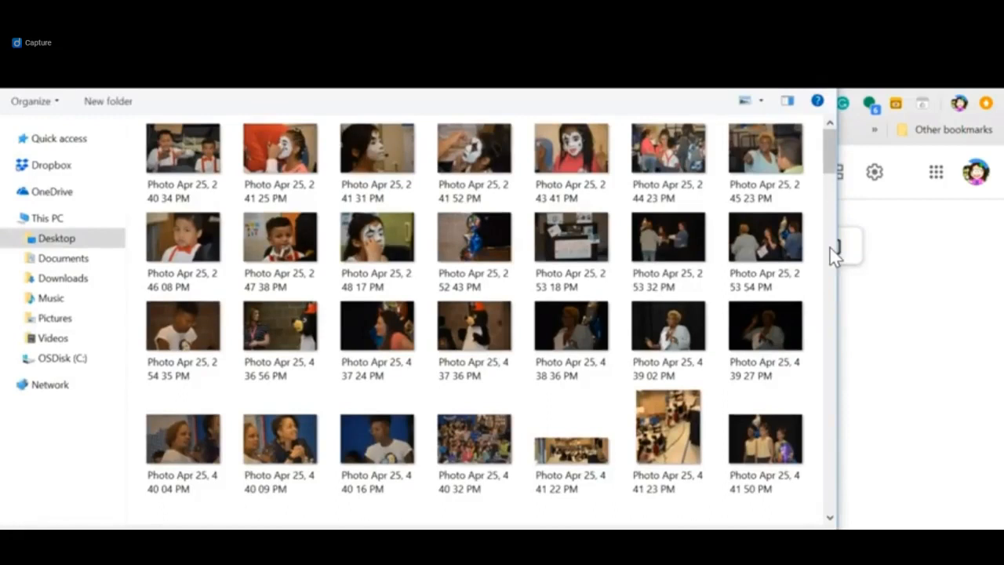
pyautogui.click(774, 144)
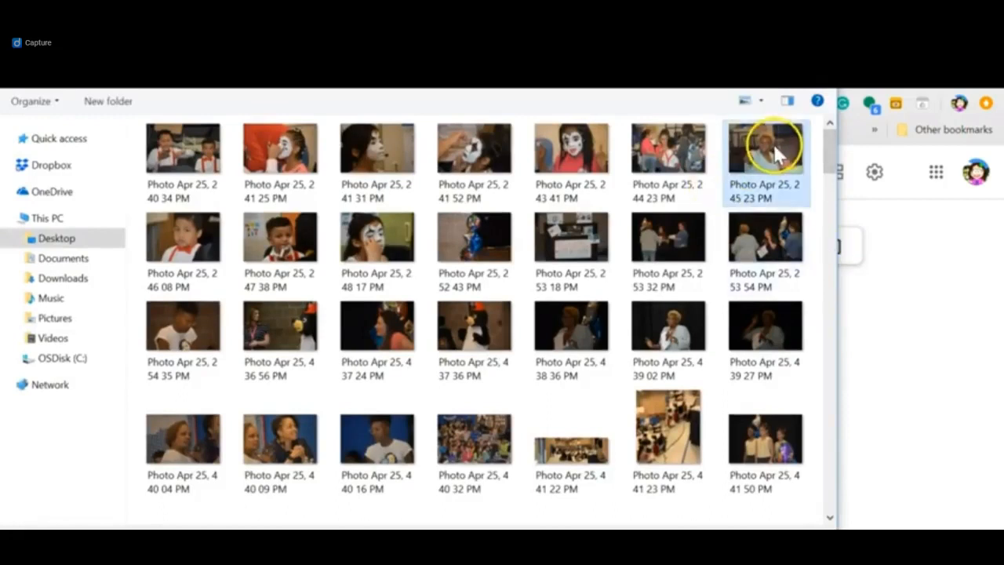
pyautogui.press('Return')
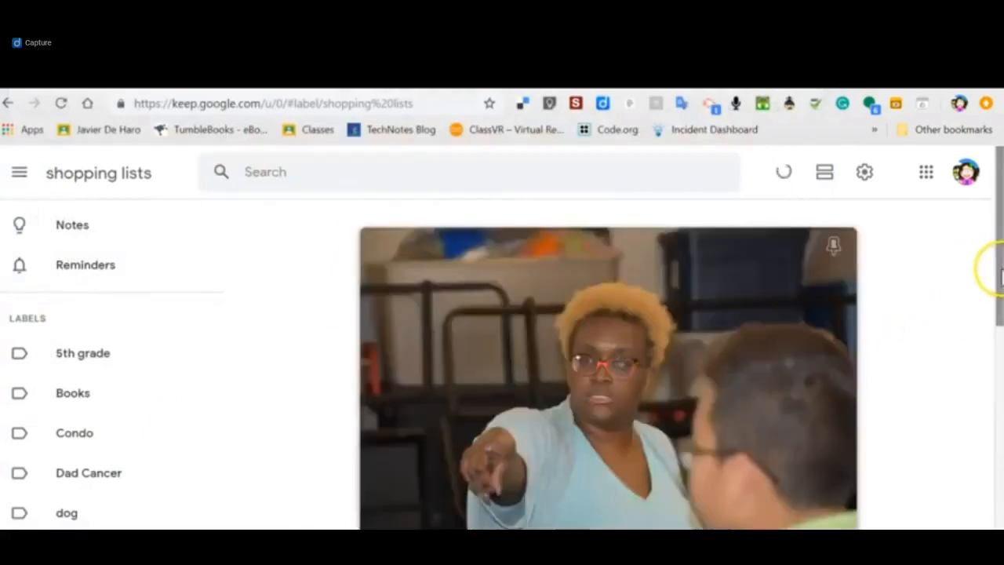
# Open the new image note, look at its reminder options and close it.
pyautogui.click(999, 269)
pyautogui.moveTo(999, 345); pyautogui.dragTo(1001, 491)
pyautogui.click(421, 488)
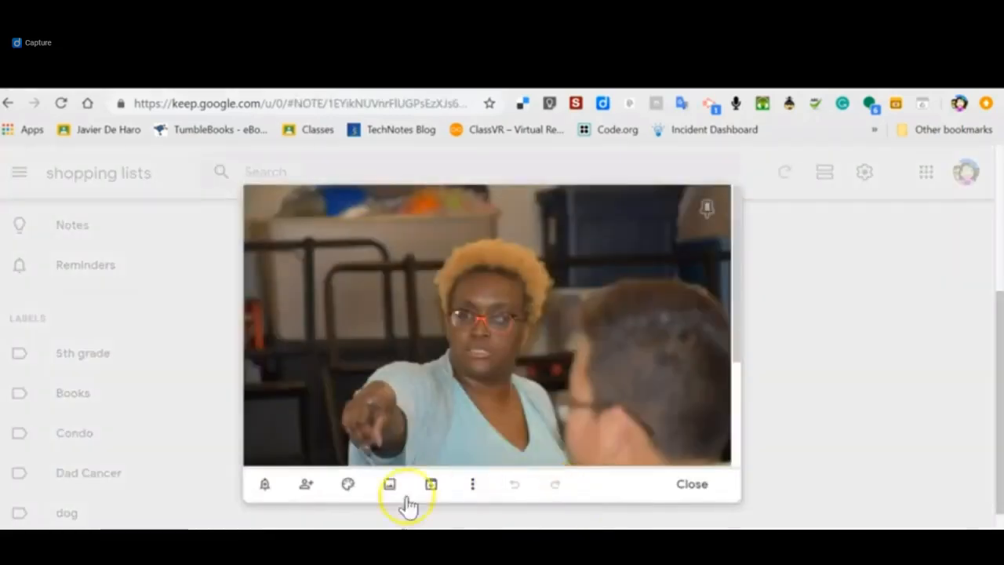
pyautogui.click(265, 485)
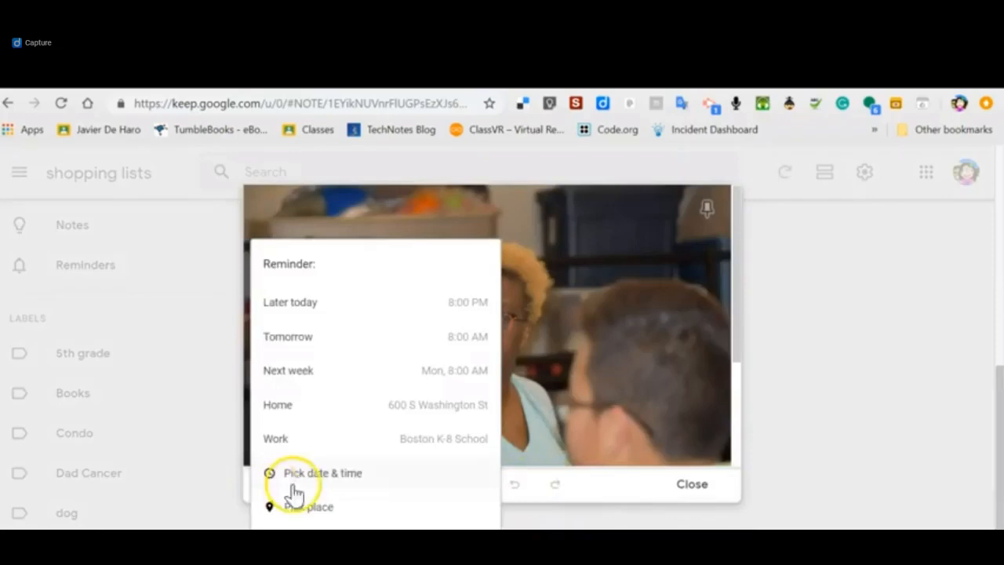
pyautogui.click(676, 480)
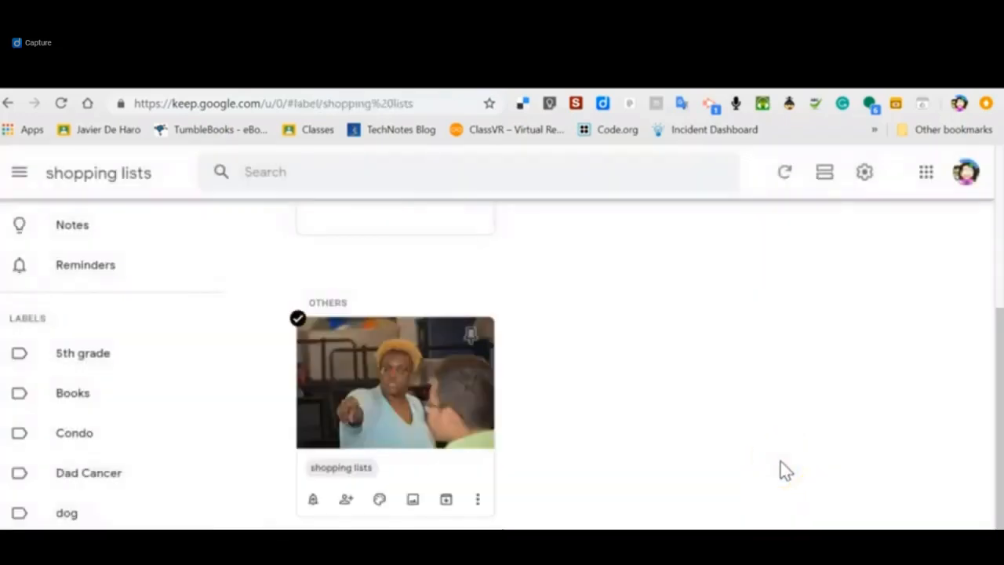
pyautogui.click(710, 493)
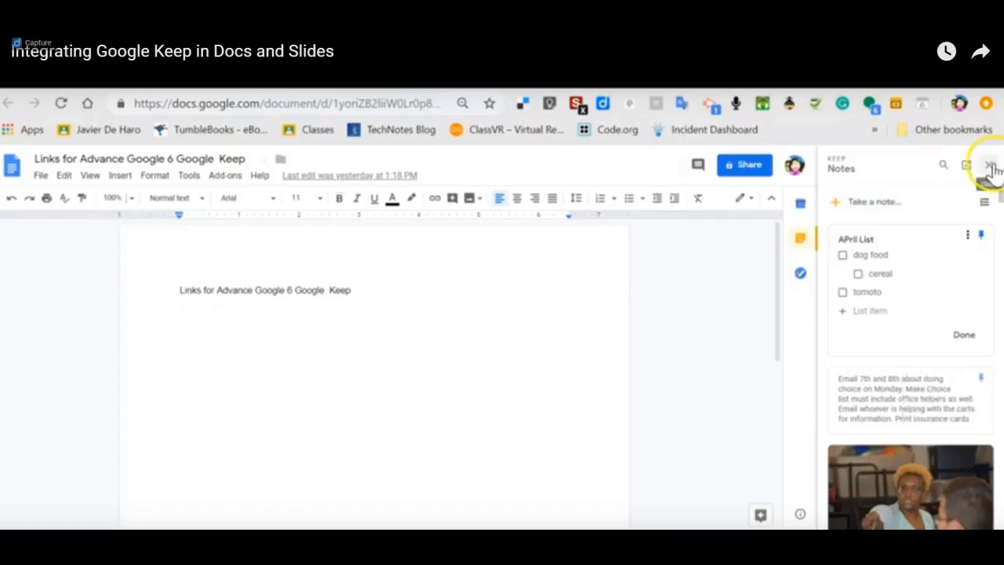
pyautogui.click(51, 519)
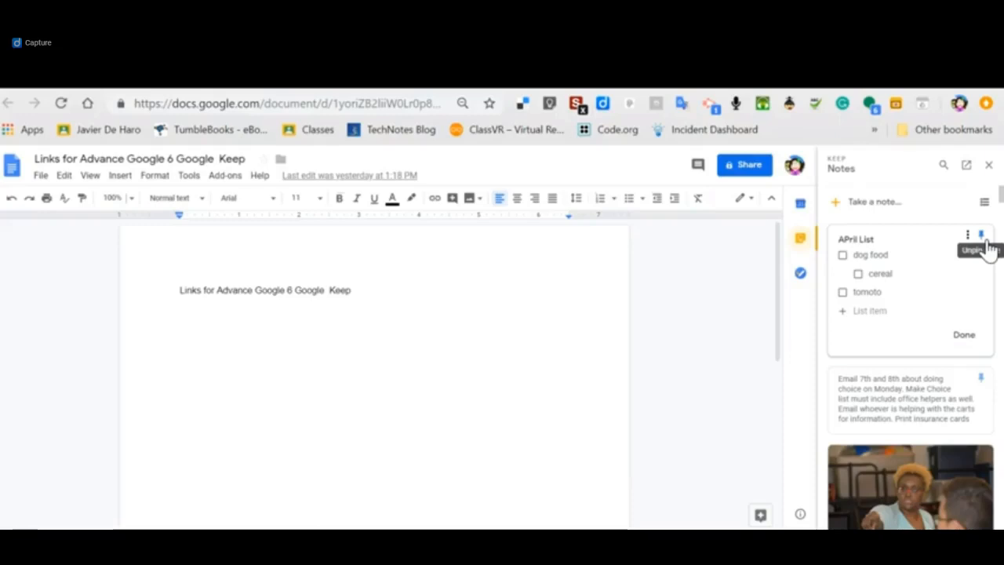
pyautogui.click(982, 237)
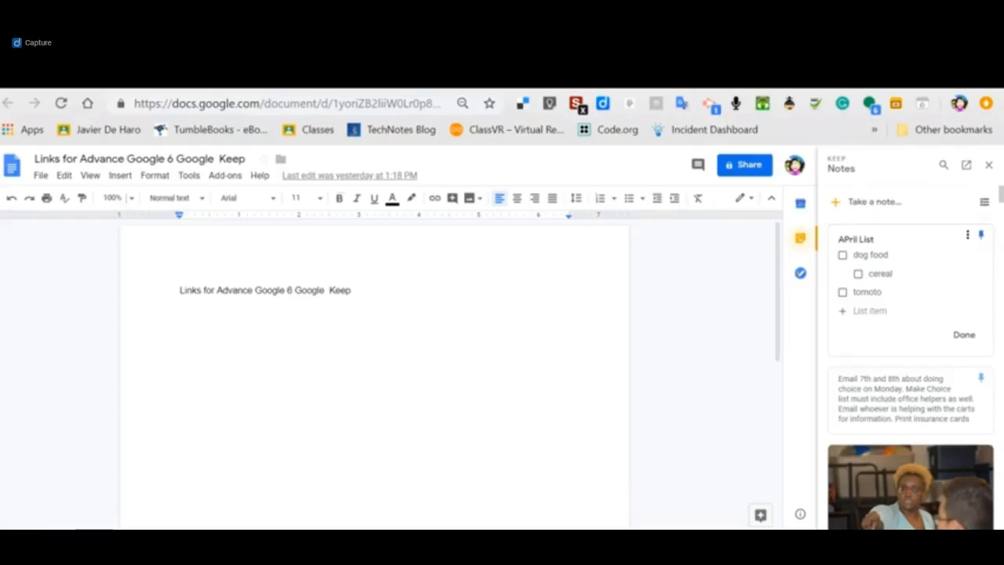
# Create a Keep note linked to the document with the text "need tutorials for session 6".
pyautogui.scroll(-15, 910, 353)
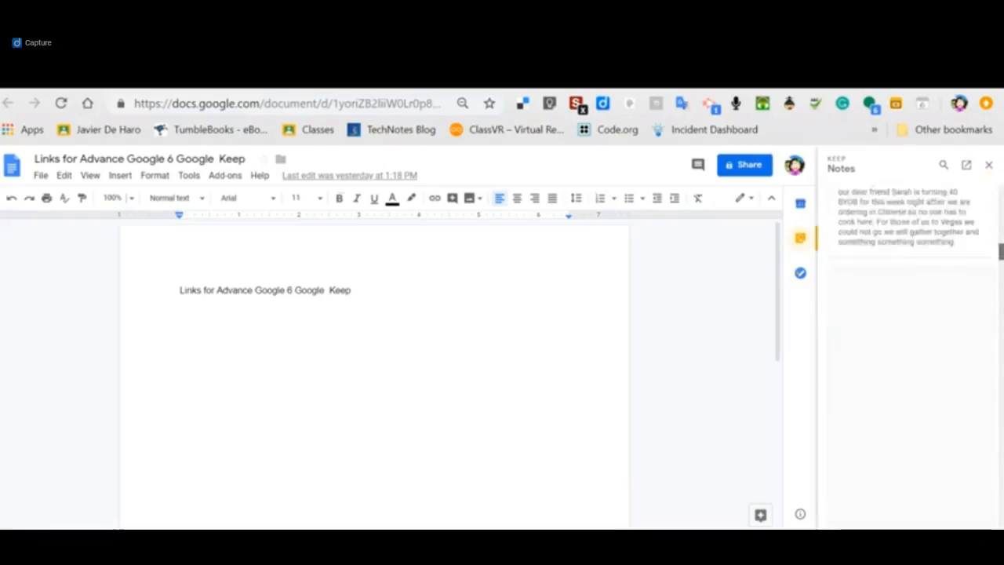
pyautogui.moveTo(1002, 370); pyautogui.dragTo(1001, 193)
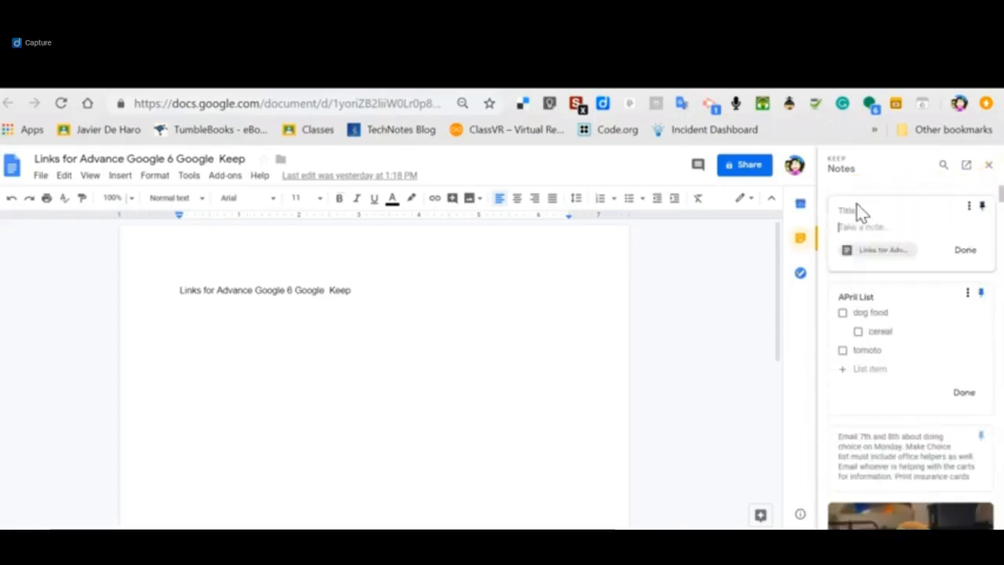
pyautogui.click(856, 228)
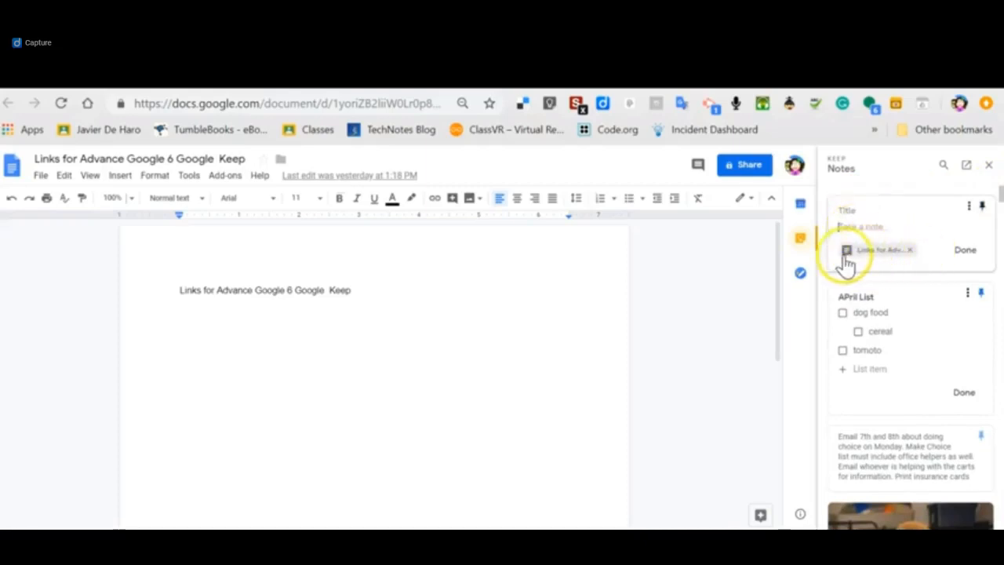
pyautogui.click(865, 227)
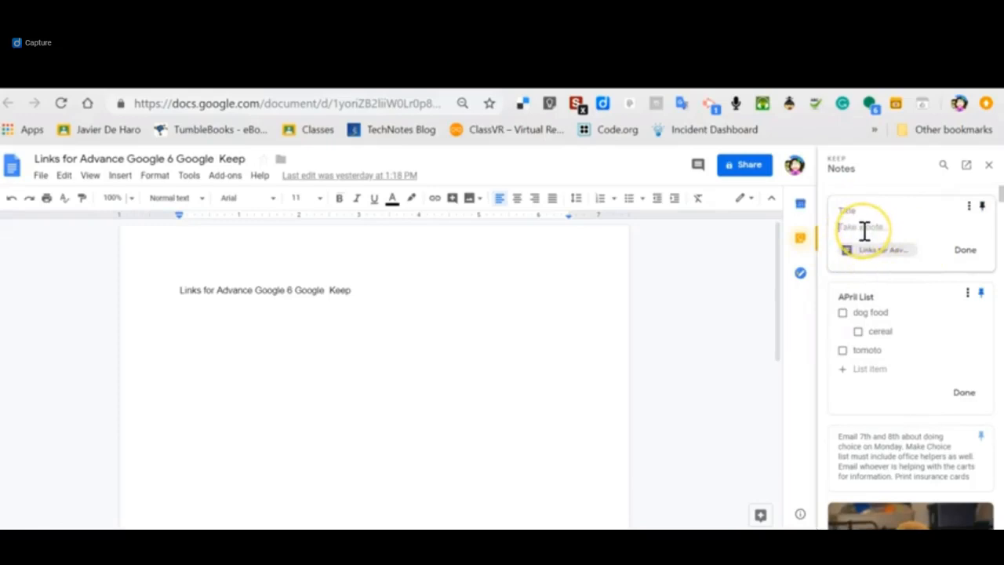
pyautogui.write('ma')
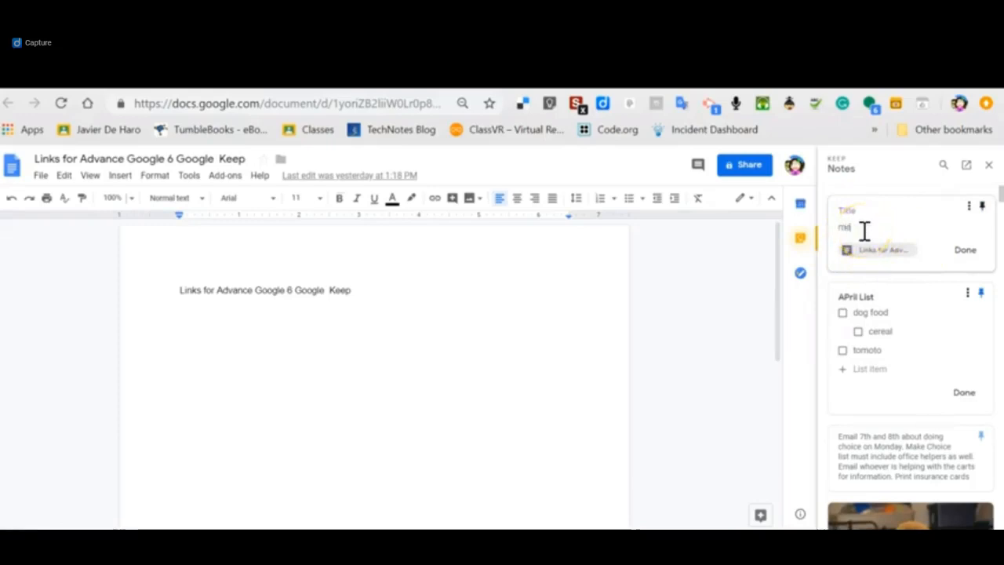
pyautogui.press('BackSpace')
pyautogui.write('new')
pyautogui.write('d Tutorials for session 6')
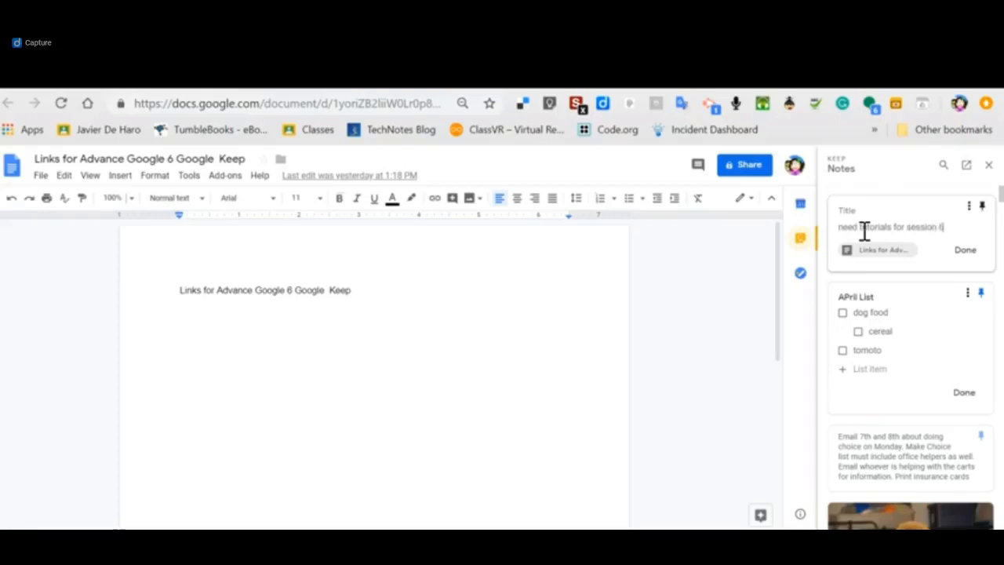
pyautogui.click(965, 247)
# Open the "need tutorials for session 6" note in Google Keep and color it teal.
pyautogui.click(973, 254)
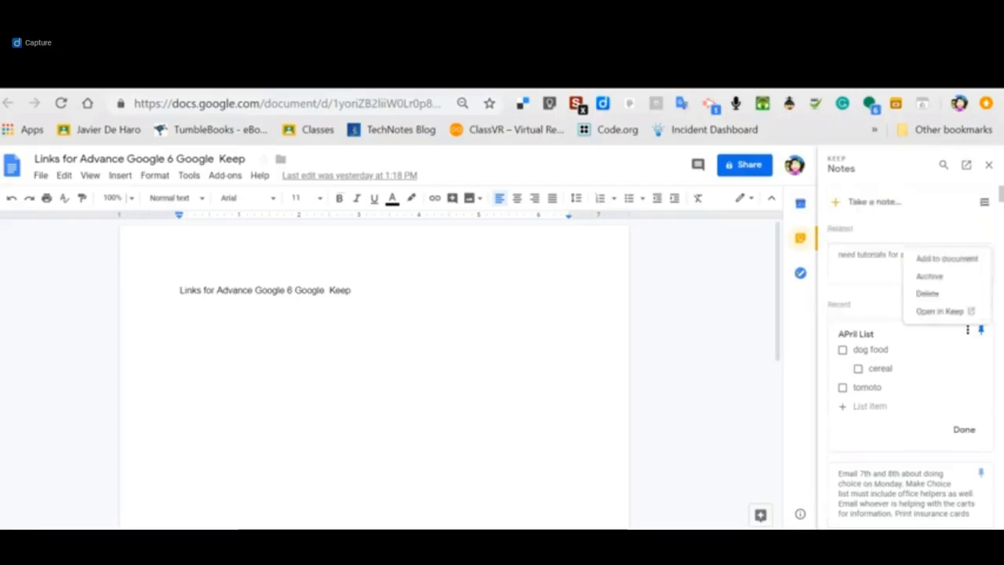
pyautogui.click(931, 217)
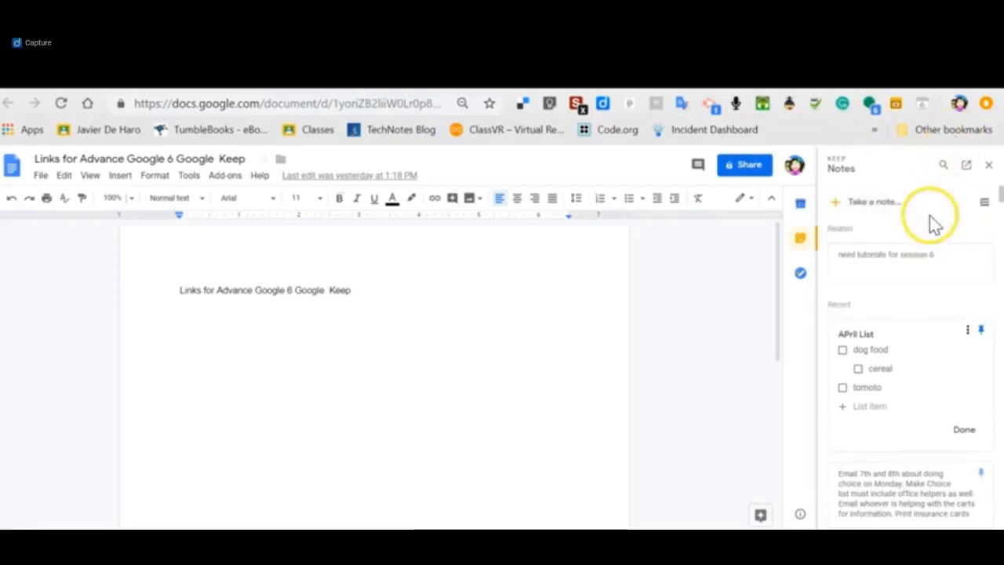
pyautogui.click(972, 256)
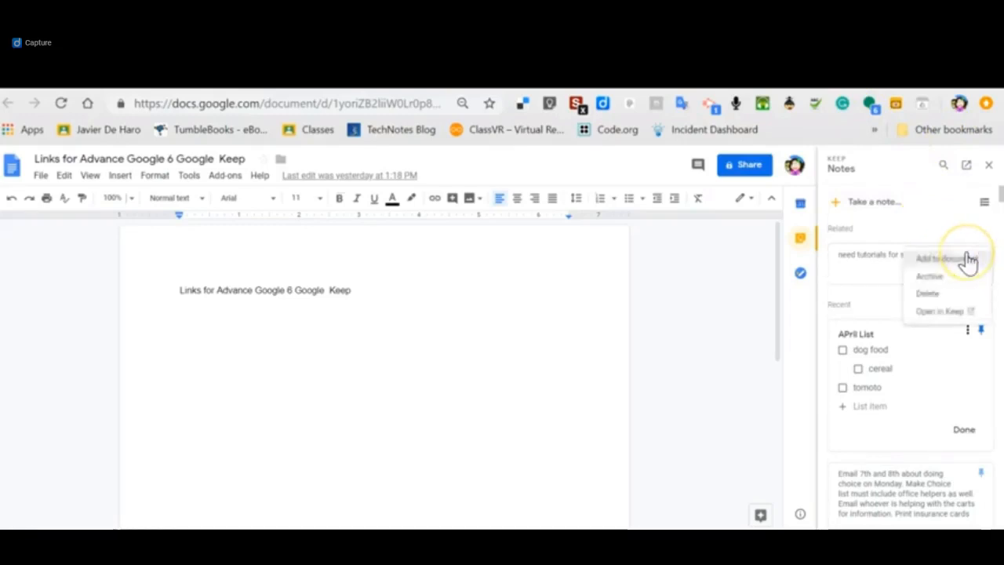
pyautogui.click(940, 313)
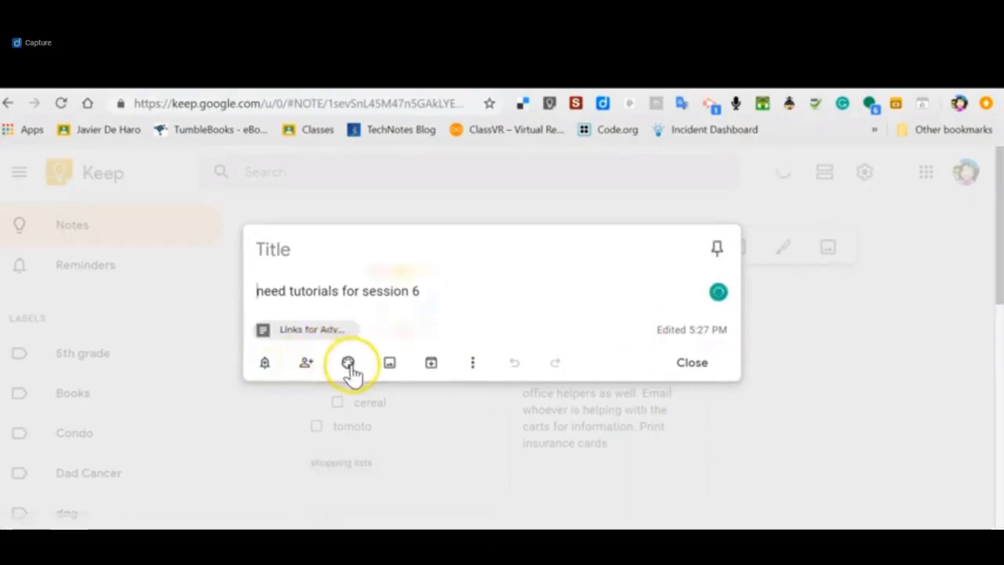
pyautogui.moveTo(352, 373)
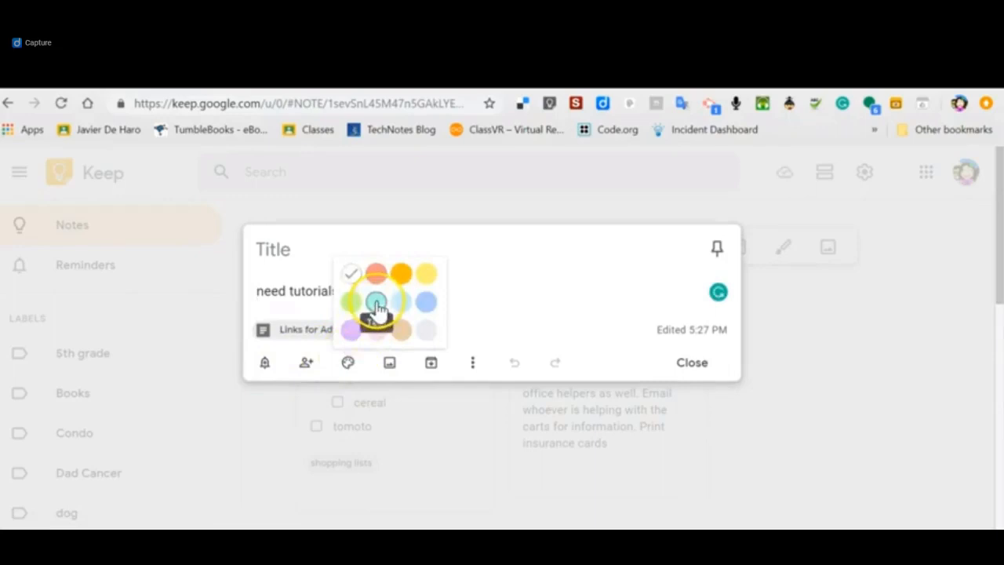
pyautogui.click(376, 304)
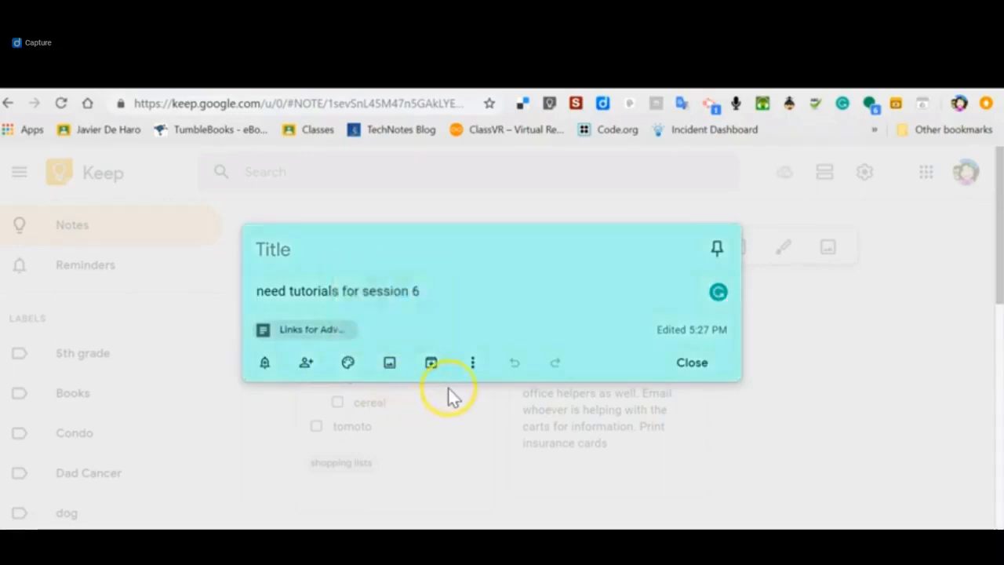
# Add the "5th grade" label to the teal note and close it.
pyautogui.click(474, 365)
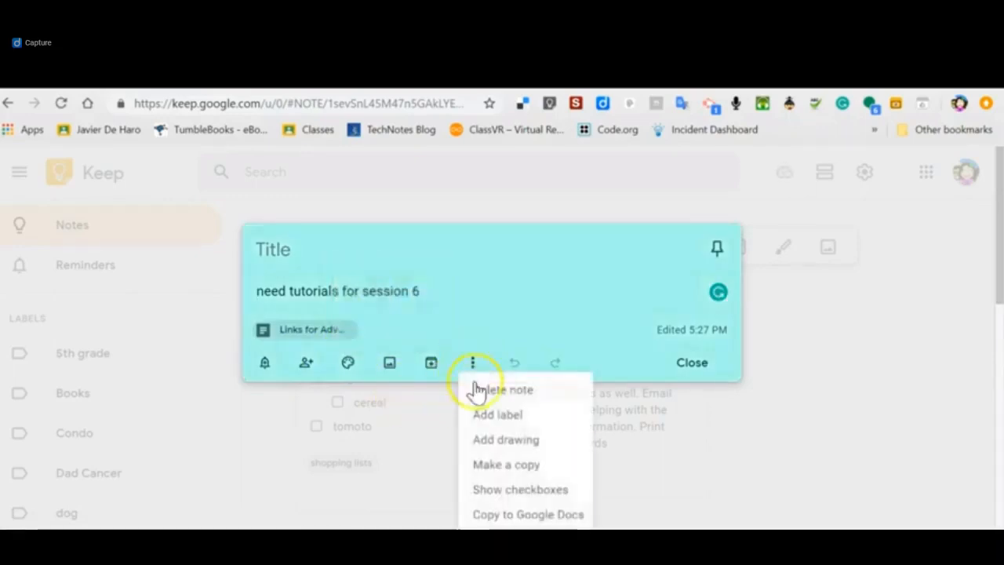
pyautogui.click(492, 416)
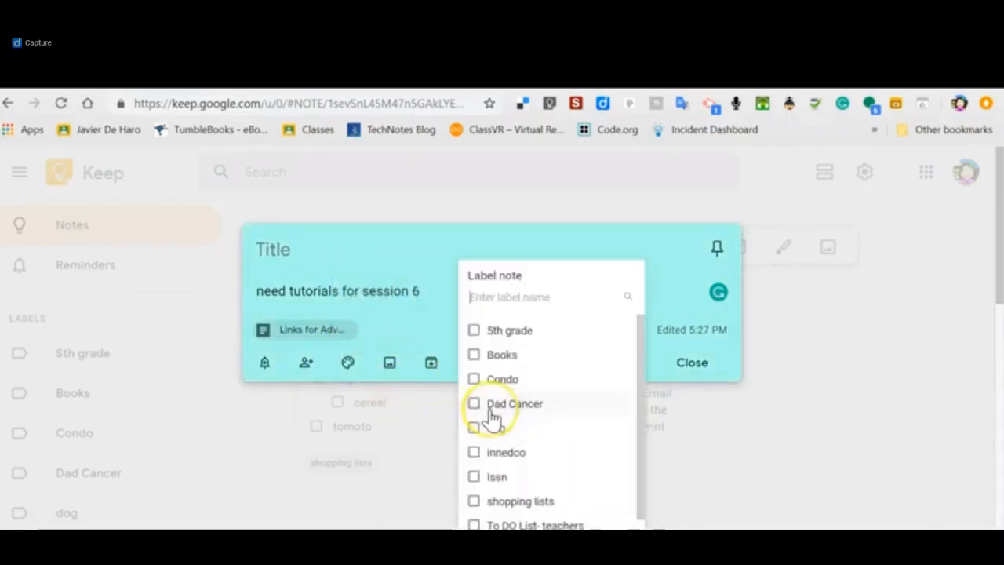
pyautogui.click(474, 331)
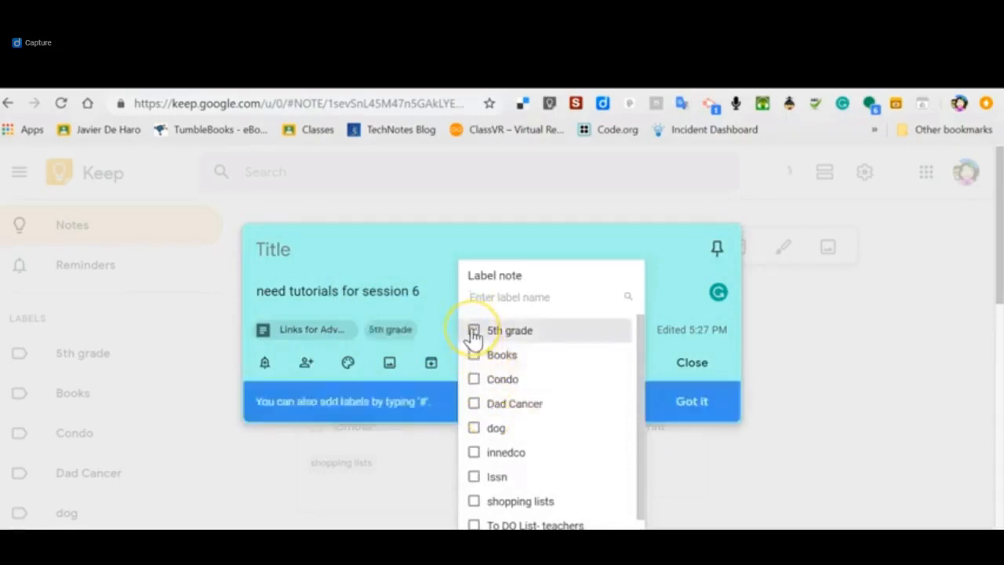
pyautogui.click(631, 248)
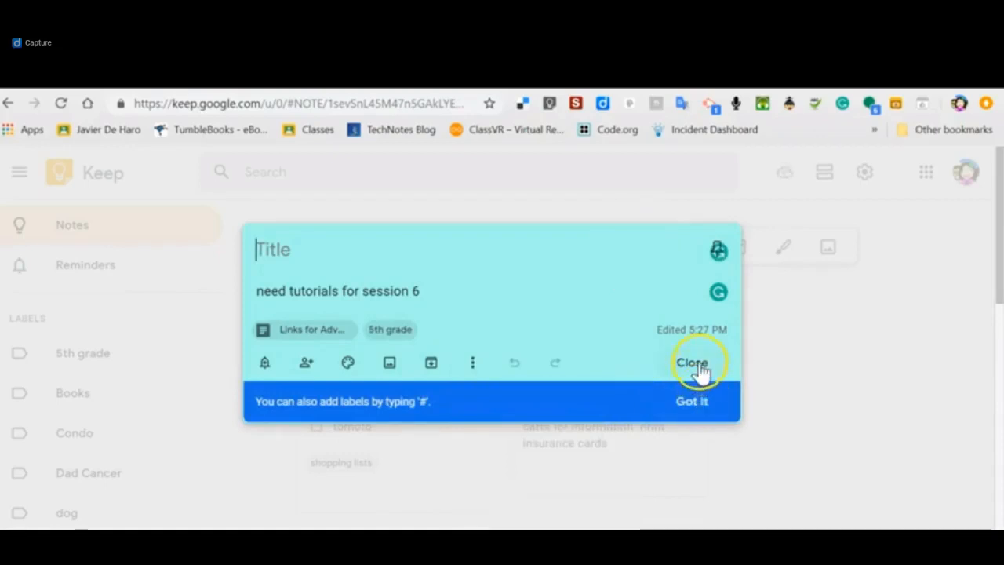
pyautogui.click(697, 365)
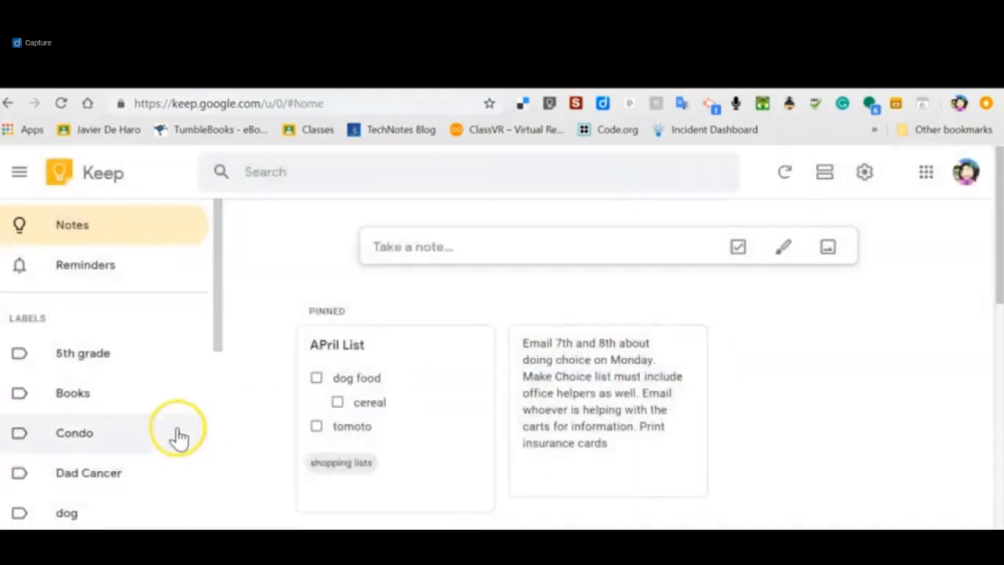
# Show the notes labelled "5th grade" and open the Google Docs document linked to the "need tutorials for session 6" note.
pyautogui.scroll(-3, 188, 427)
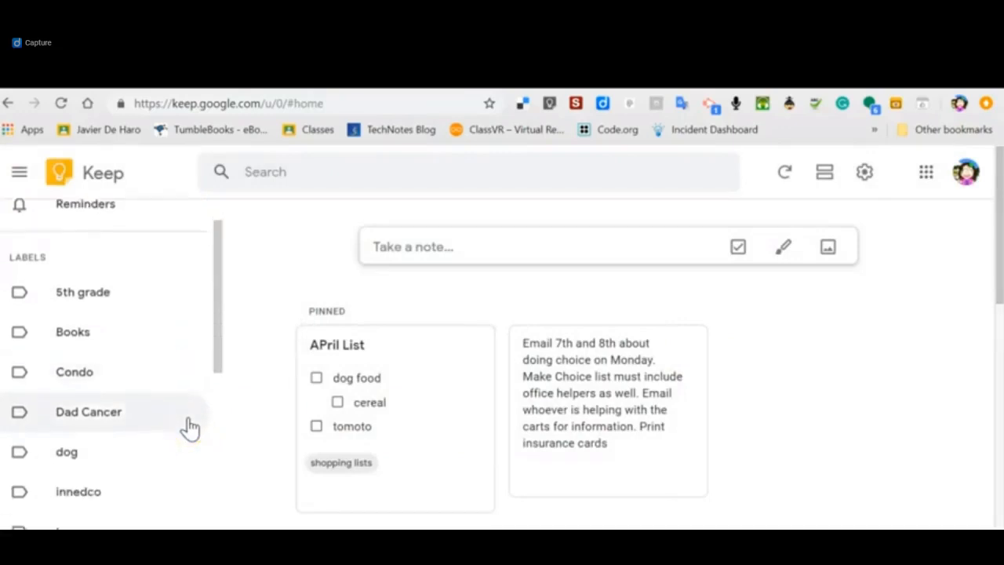
pyautogui.scroll(-2, 190, 427)
pyautogui.scroll(4, 191, 428)
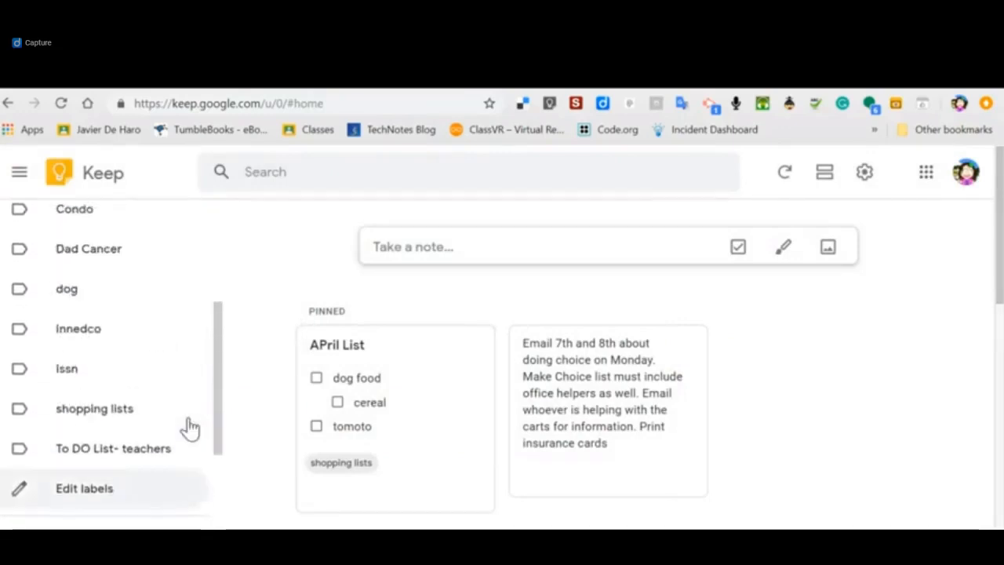
pyautogui.click(112, 259)
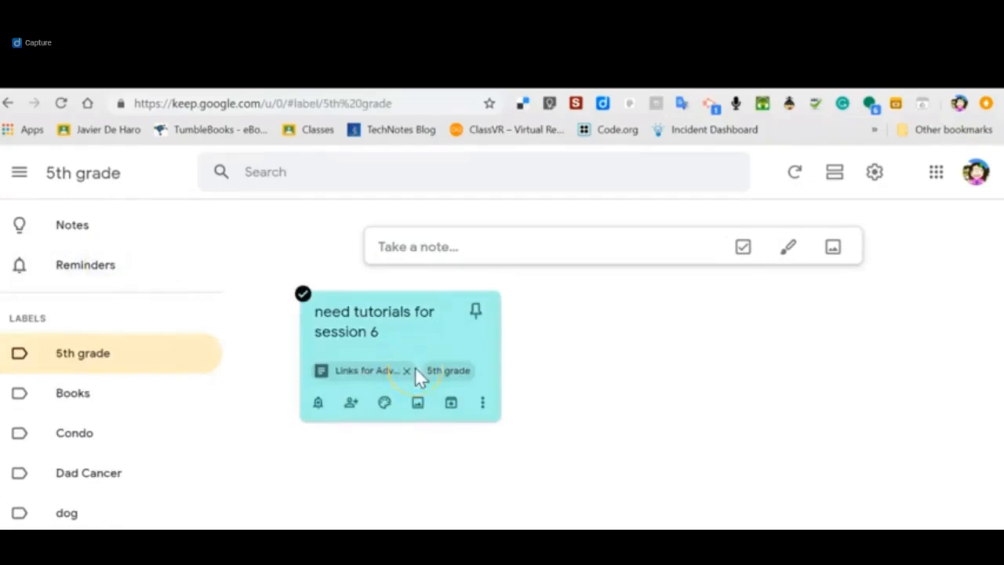
pyautogui.click(369, 370)
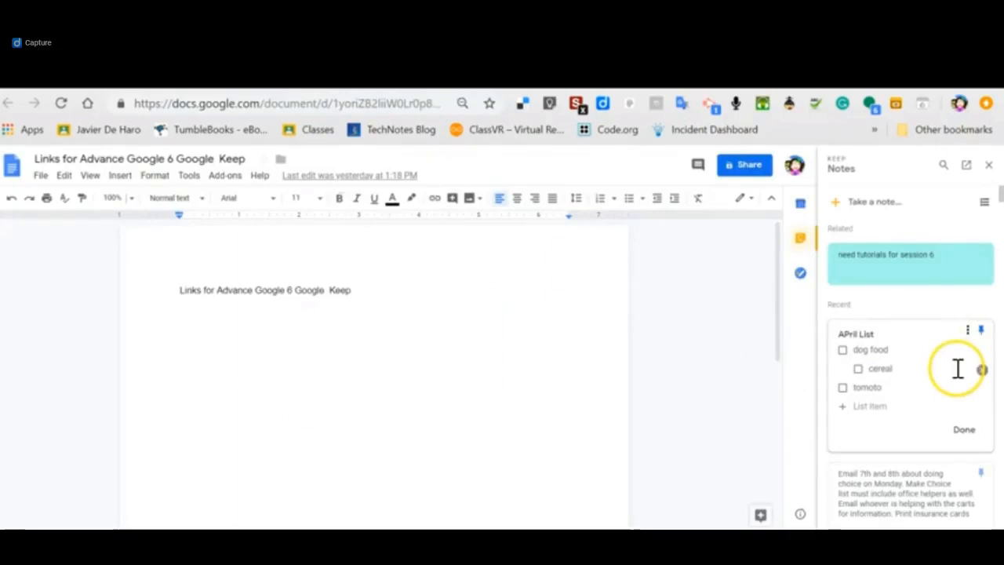
# Add the "APril List" Keep note to the document and start a new blank list note.
pyautogui.scroll(-1, 941, 389)
pyautogui.scroll(-1, 942, 392)
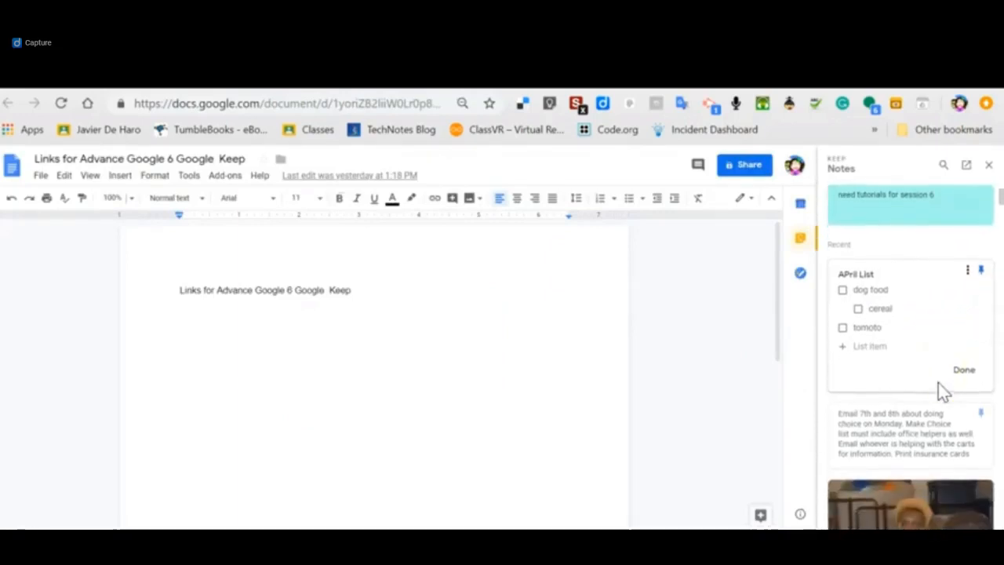
pyautogui.scroll(1, 941, 392)
pyautogui.click(968, 315)
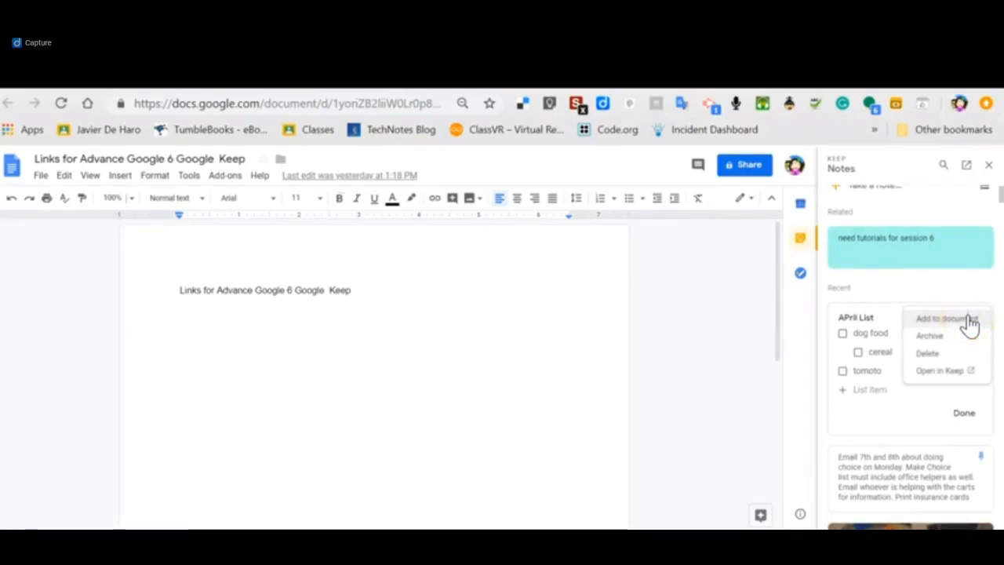
pyautogui.click(953, 320)
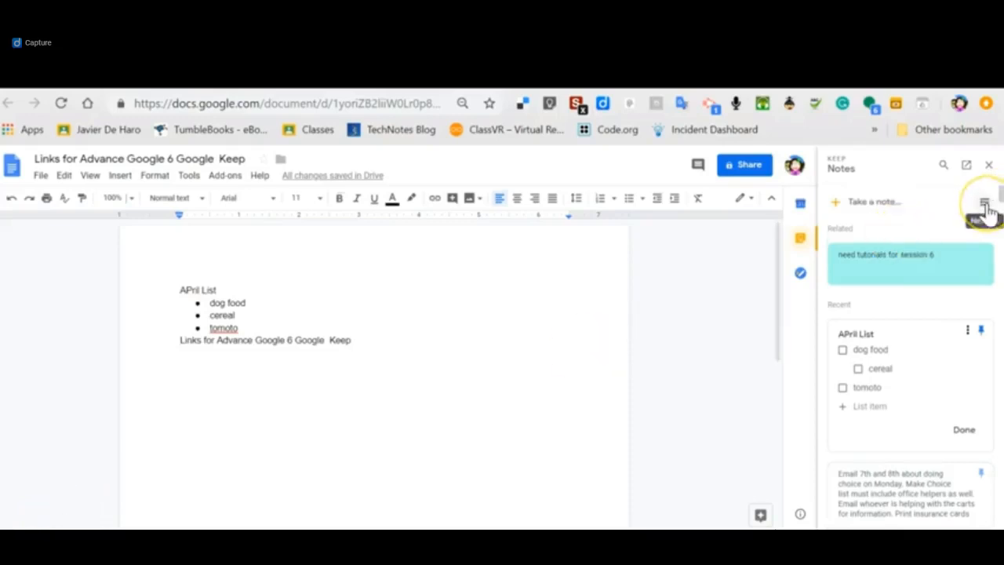
pyautogui.click(871, 209)
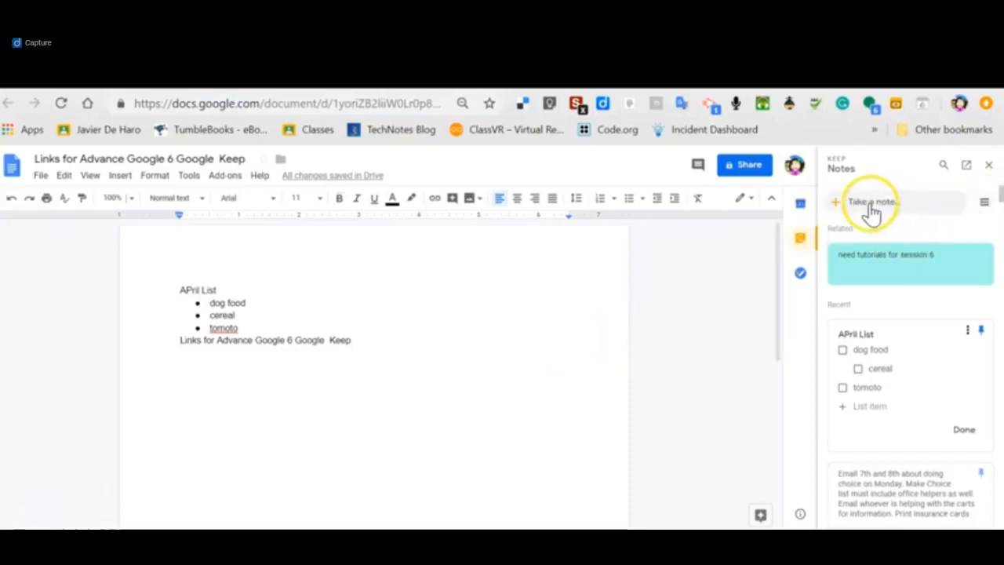
pyautogui.click(982, 205)
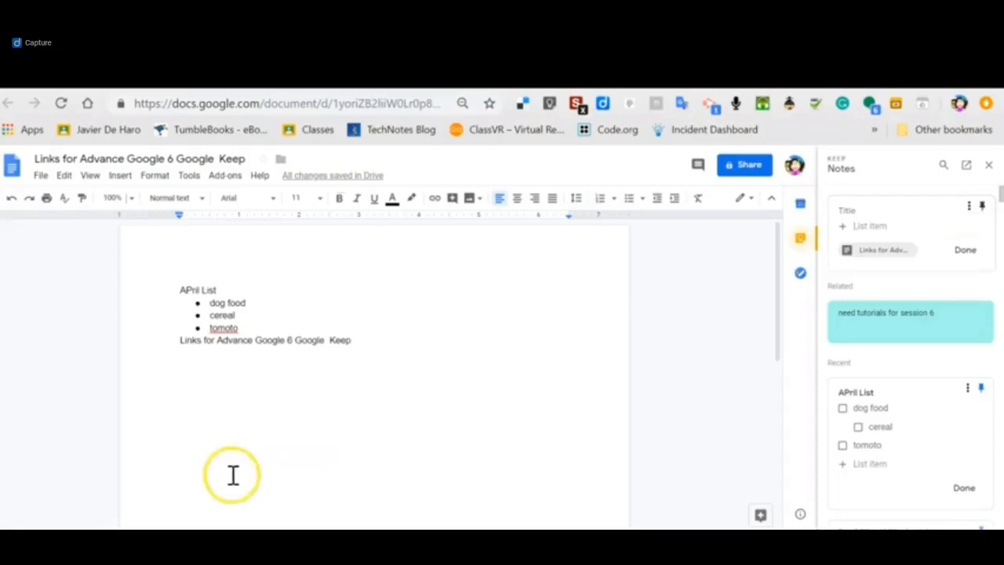
# Switch to the "Advanced Google Session 6" presentation in Google Slides and show the Keep notes beside the "How to Use Google Keep" slide.
pyautogui.click(63, 303)
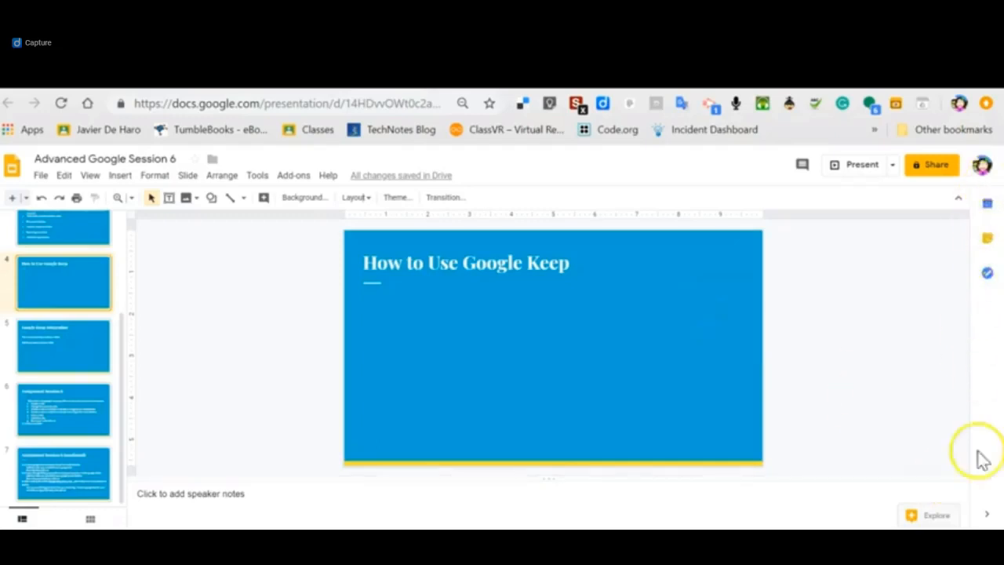
pyautogui.click(988, 518)
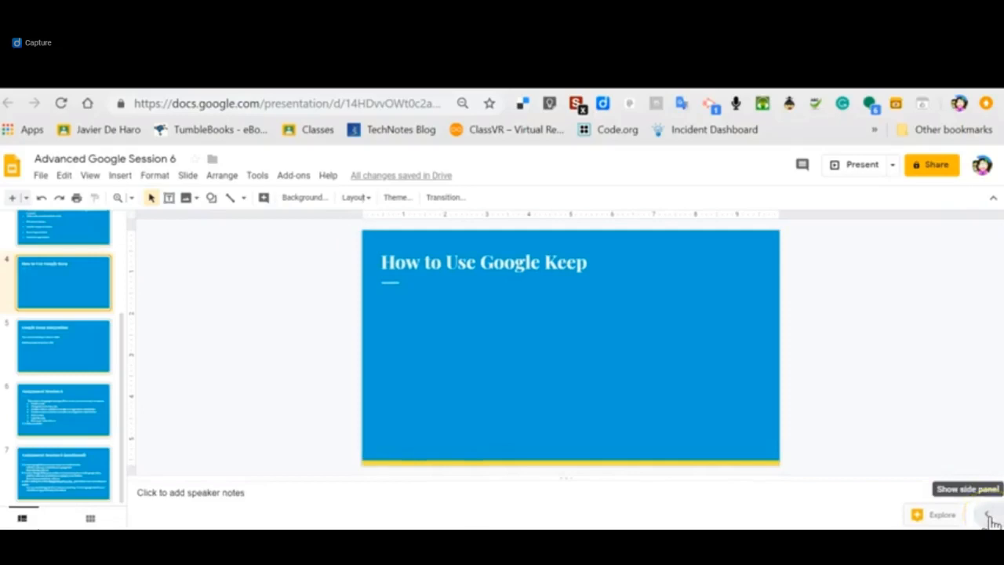
pyautogui.click(989, 518)
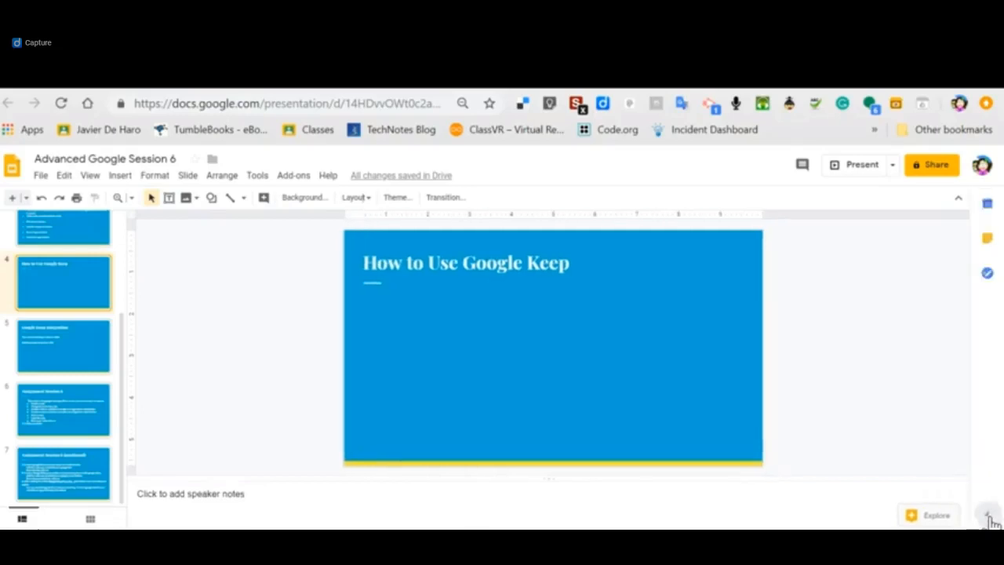
pyautogui.click(987, 238)
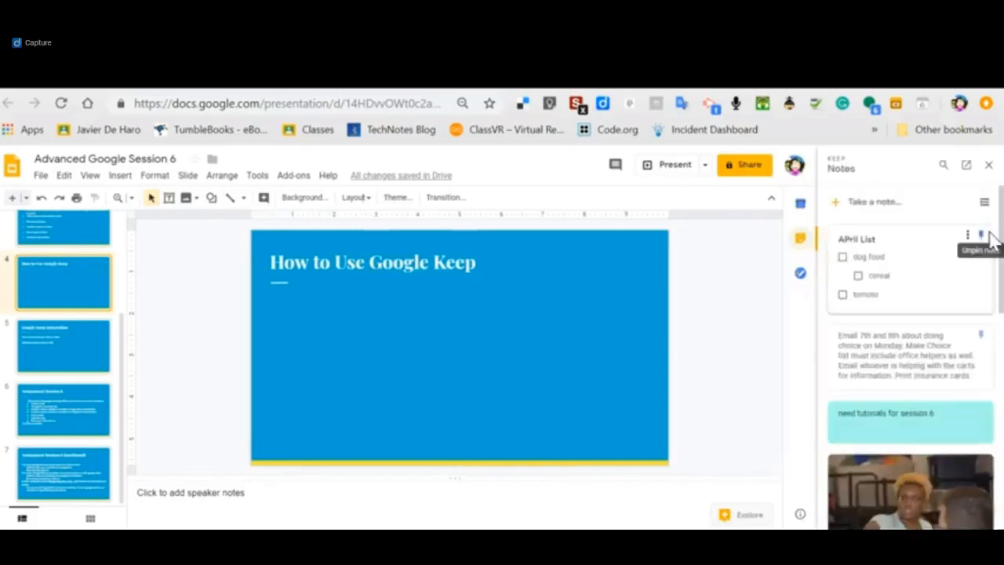
pyautogui.click(904, 203)
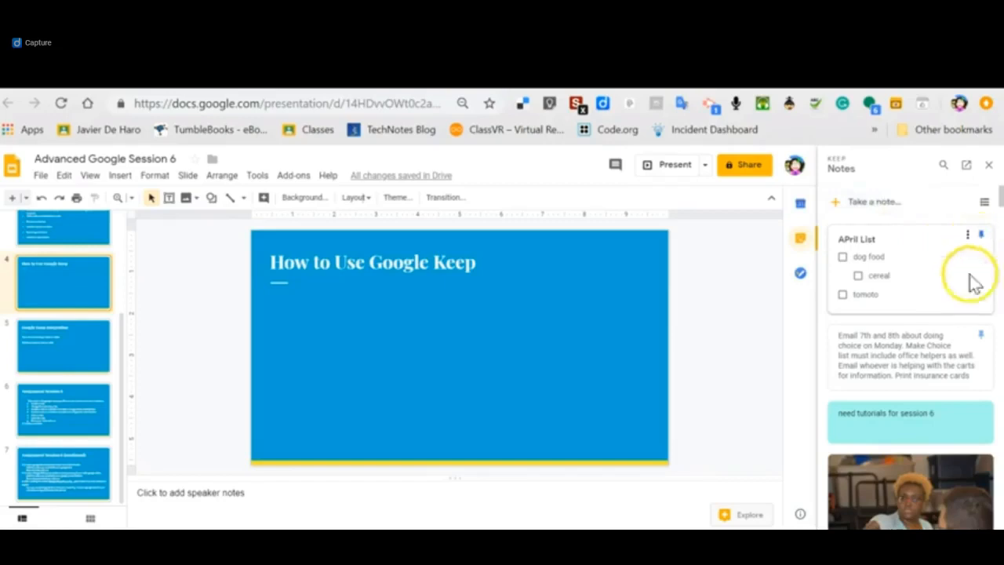
# Add the photo from the Keep image note to the slide and shrink it to uncover the title.
pyautogui.scroll(-1, 970, 480)
pyautogui.scroll(-1, 971, 480)
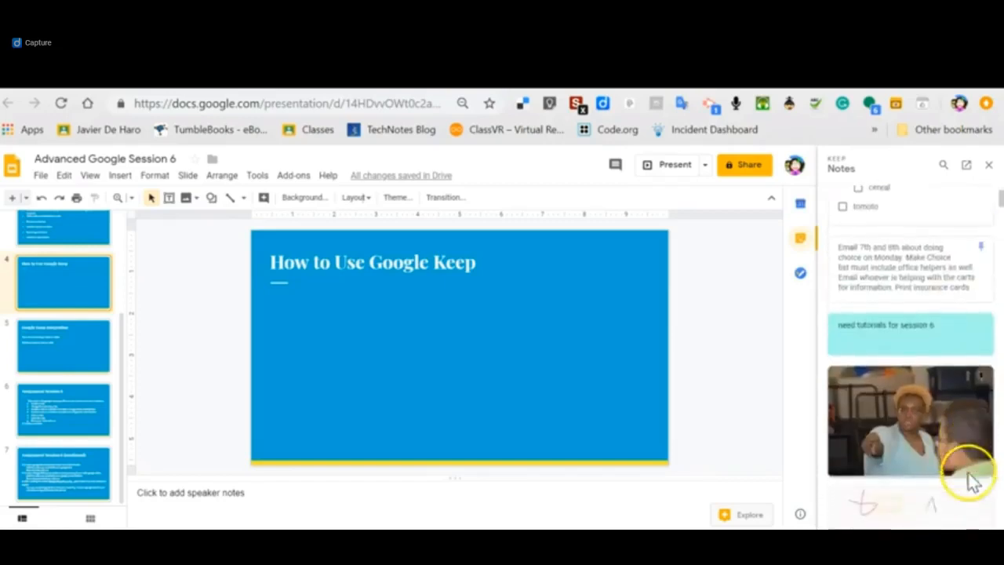
pyautogui.click(975, 375)
pyautogui.click(952, 379)
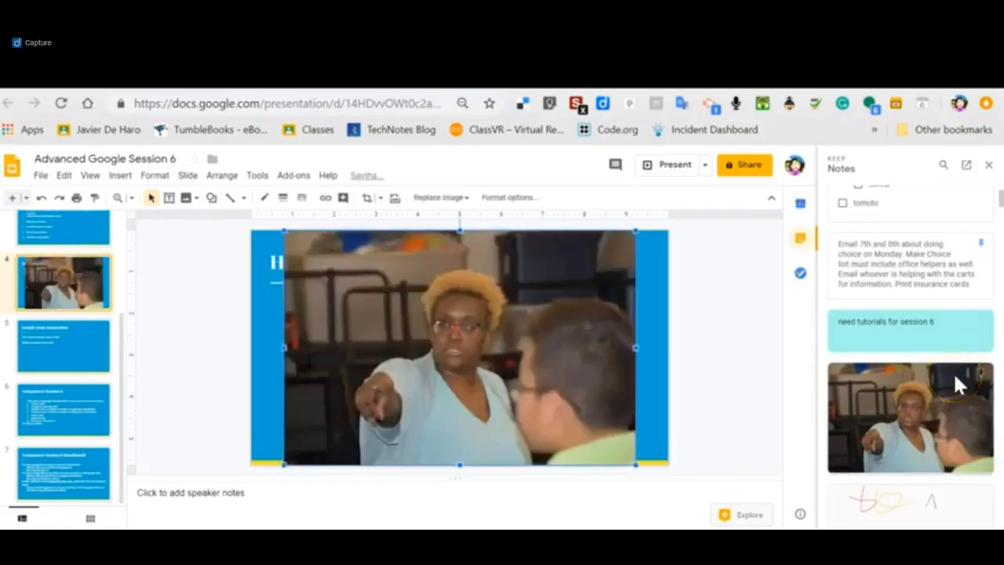
pyautogui.moveTo(280, 228); pyautogui.dragTo(483, 314)
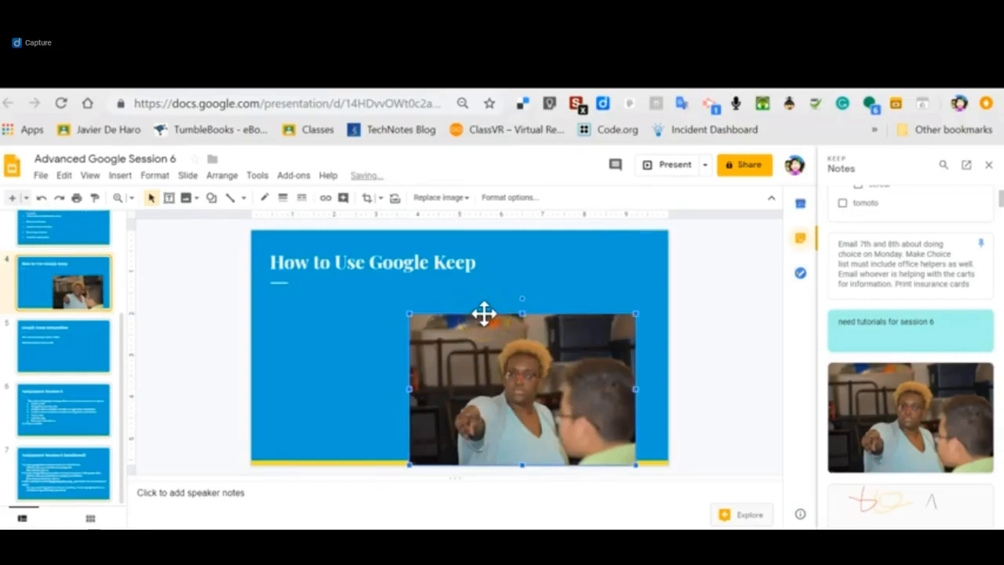
pyautogui.click(502, 363)
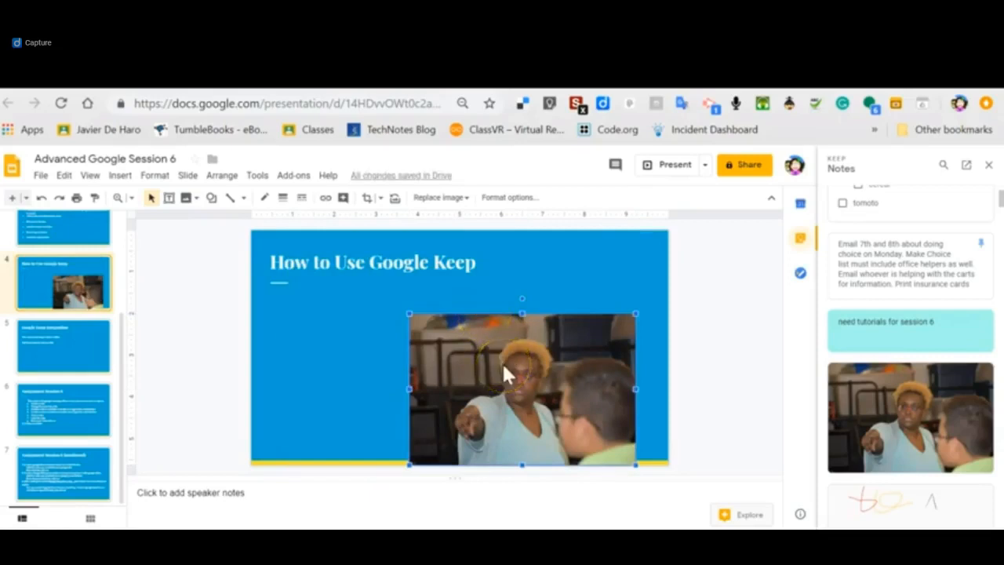
pyautogui.click(531, 370)
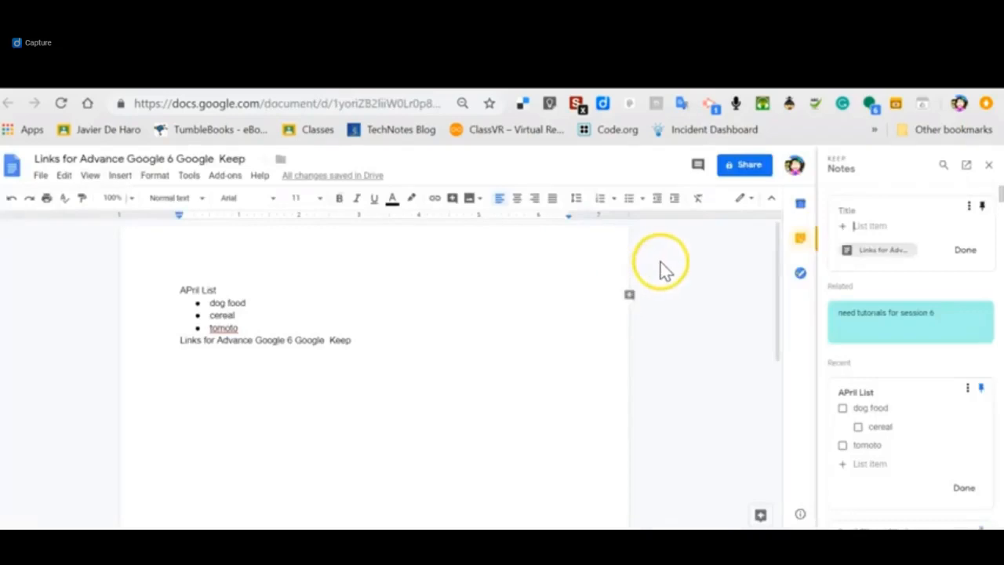
# Back in the "Links for Advance Google 6 Google Keep" document, look at the comment options and close the Keep notes.
pyautogui.click(695, 169)
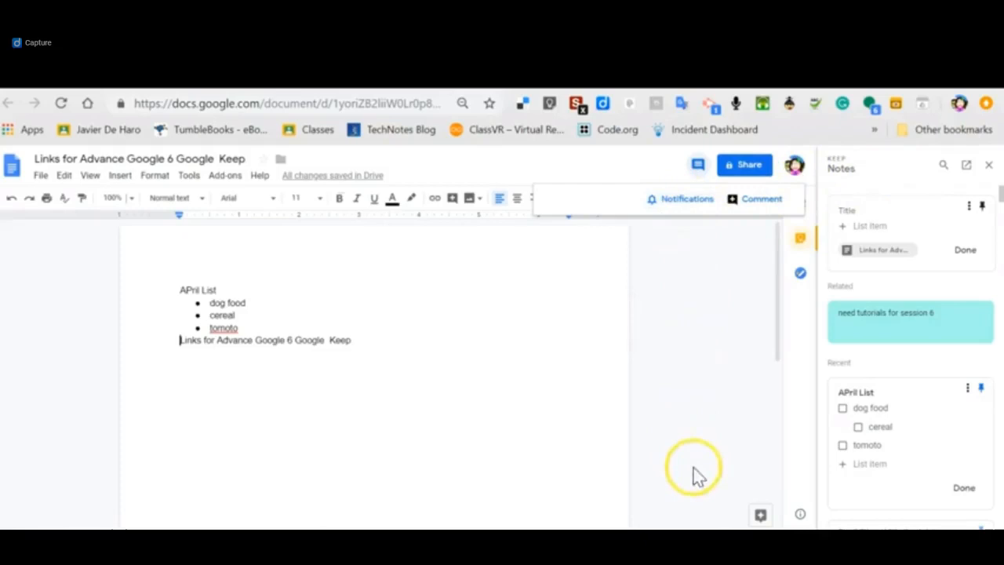
pyautogui.click(988, 165)
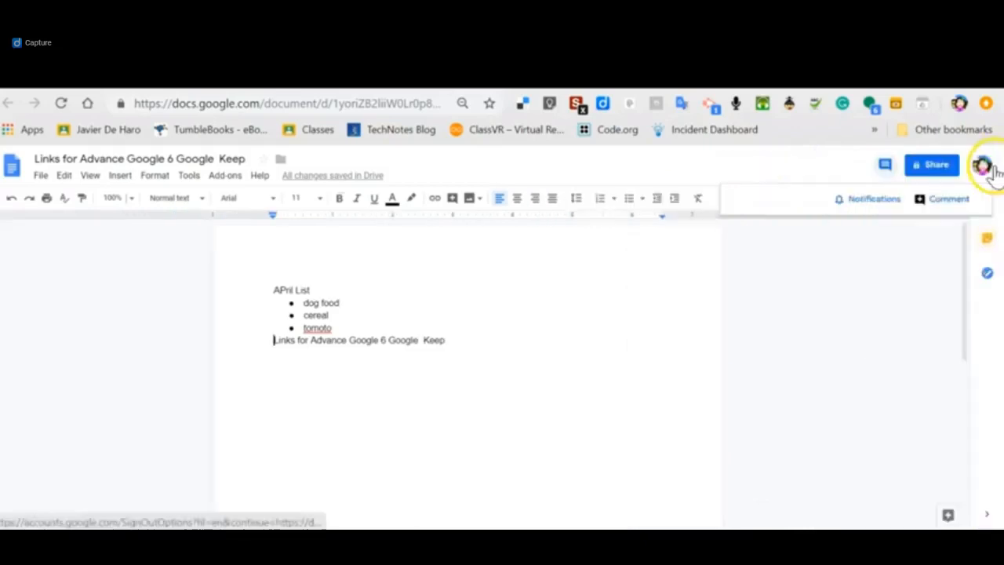
pyautogui.click(987, 238)
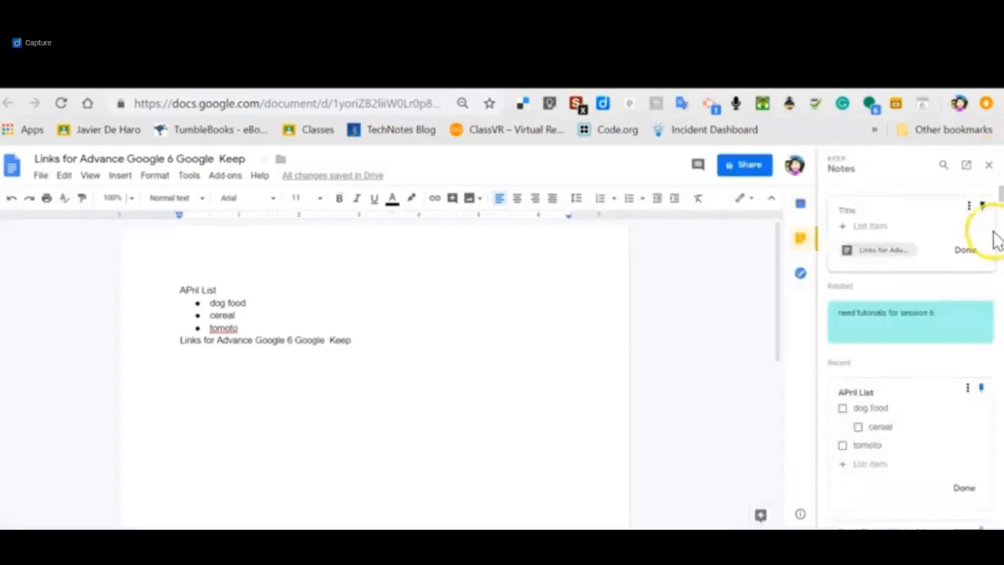
pyautogui.click(989, 165)
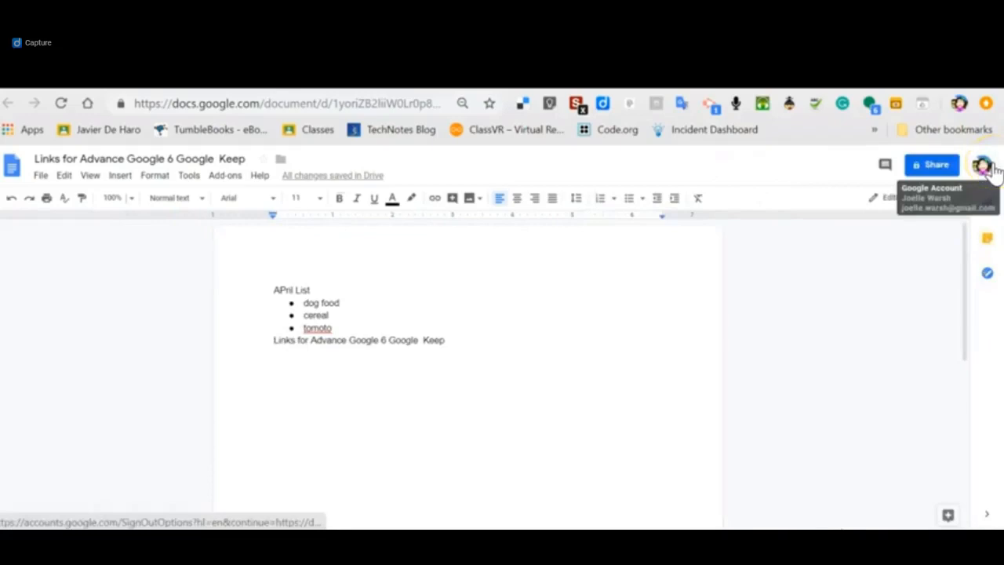